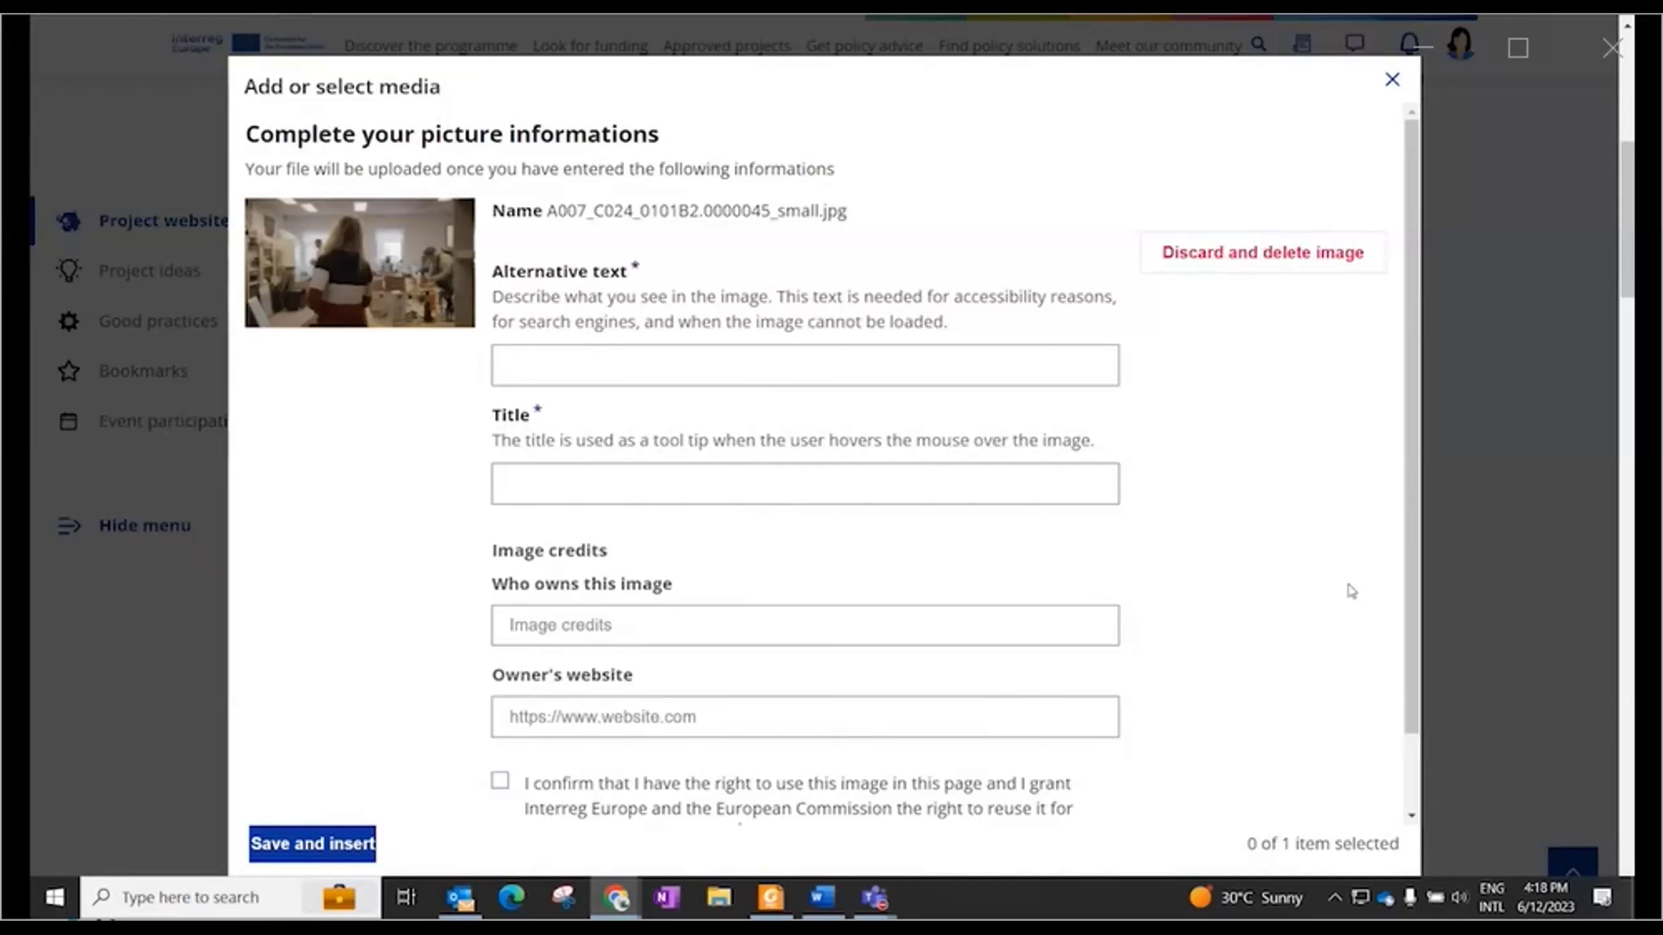
# Set the image's alternative text to "I see a blonde woman from the back walking towards colleagues inside a workshop"
pyautogui.hotkey('alt', 'Tab')
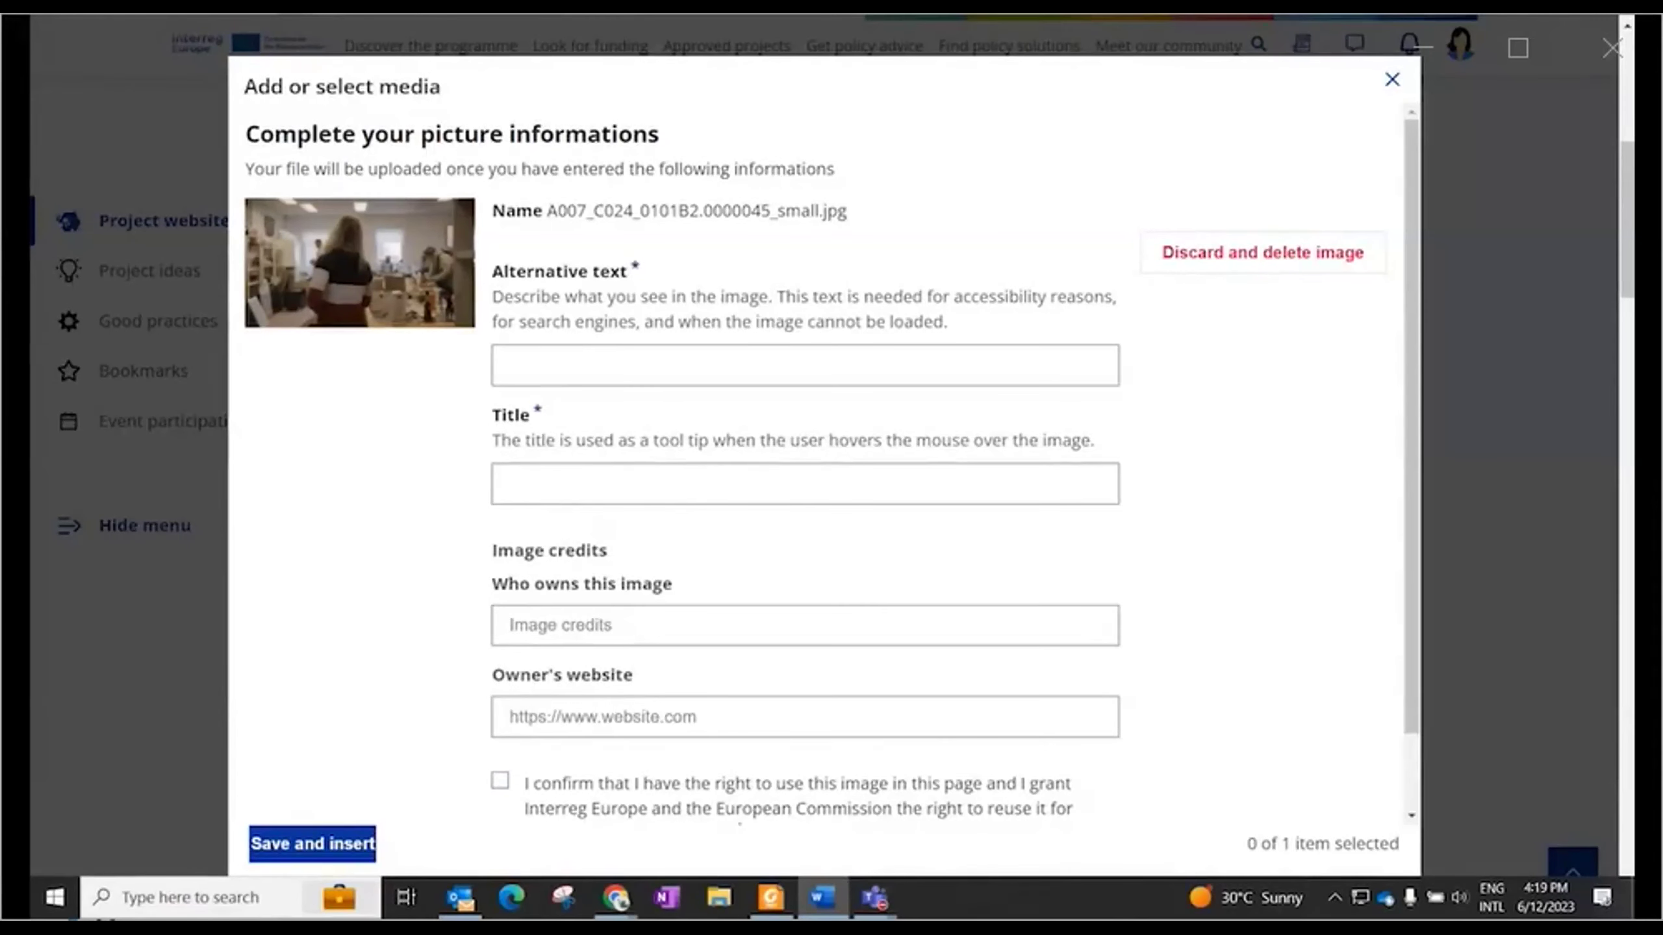
pyautogui.click(839, 367)
pyautogui.write('a blonde woman from the back walking towards colleagues inside a workshop')
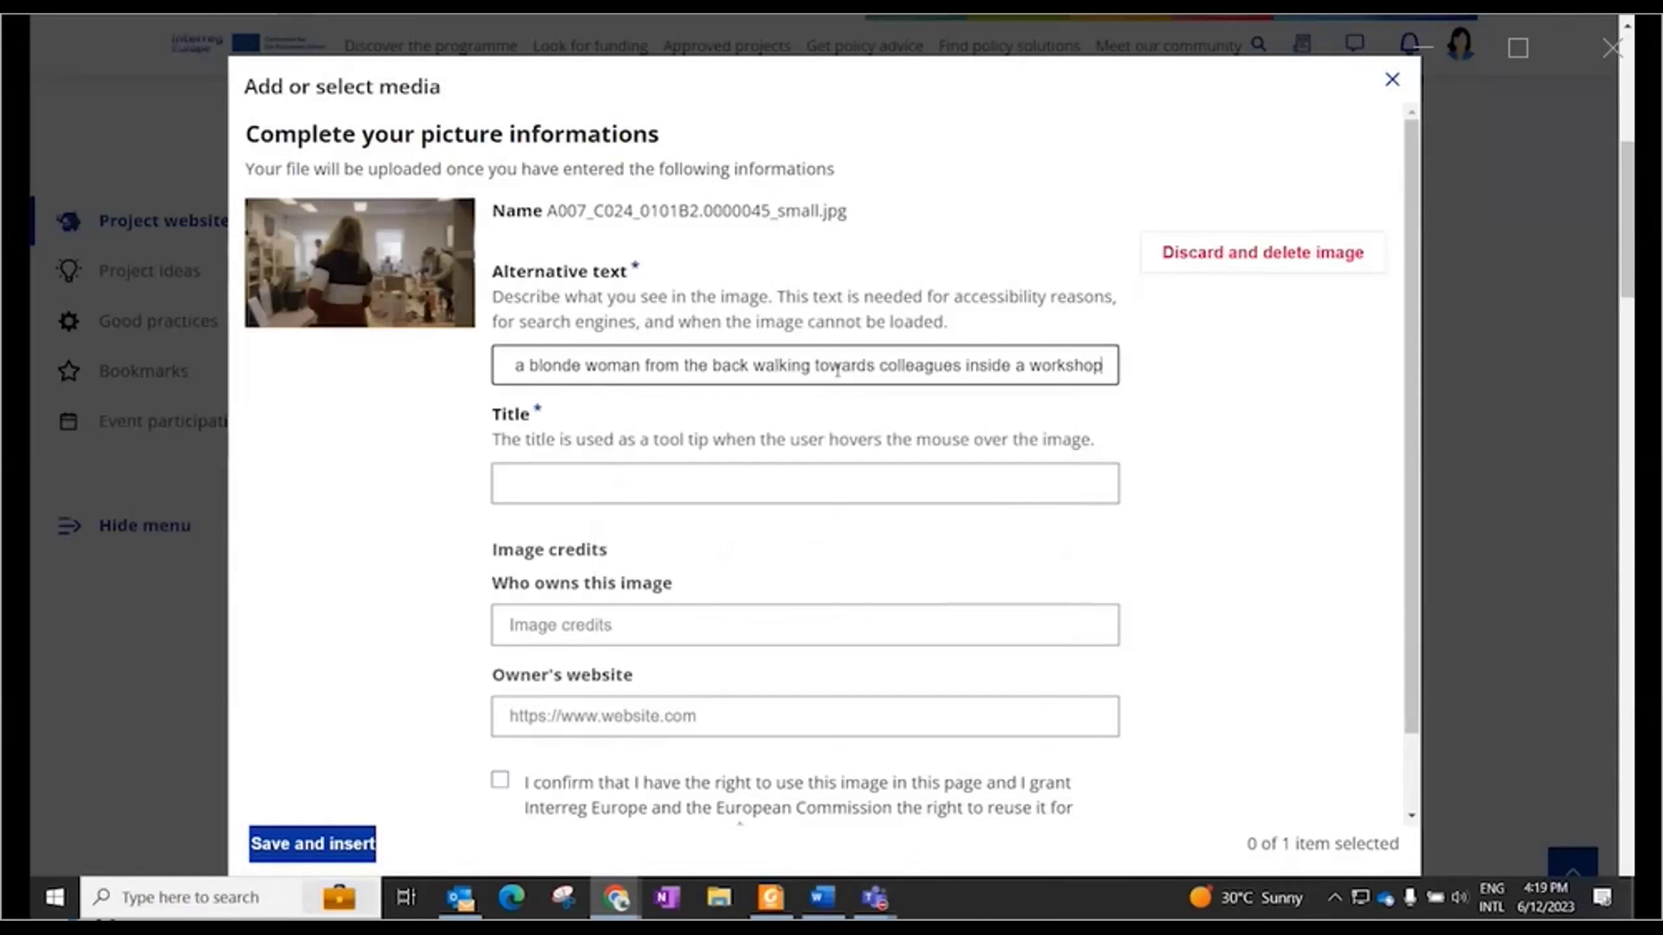
# Set the image title to "RaiSE project stakeholder at social entreprise."
pyautogui.click(875, 495)
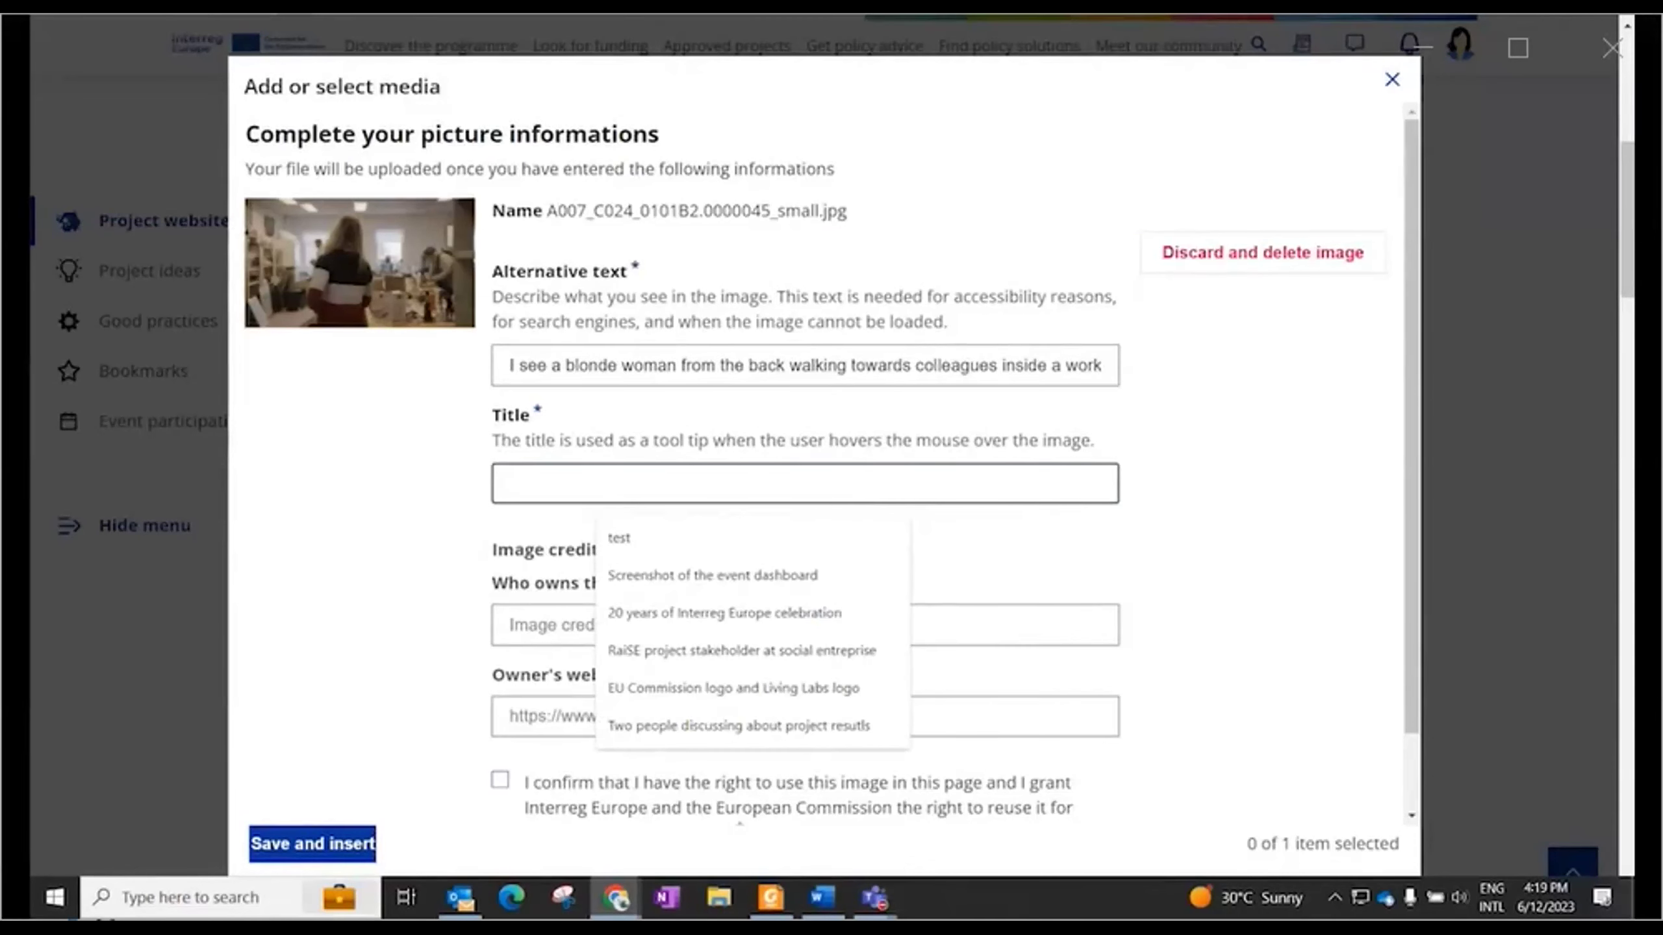
pyautogui.hotkey('alt', 'Tab')
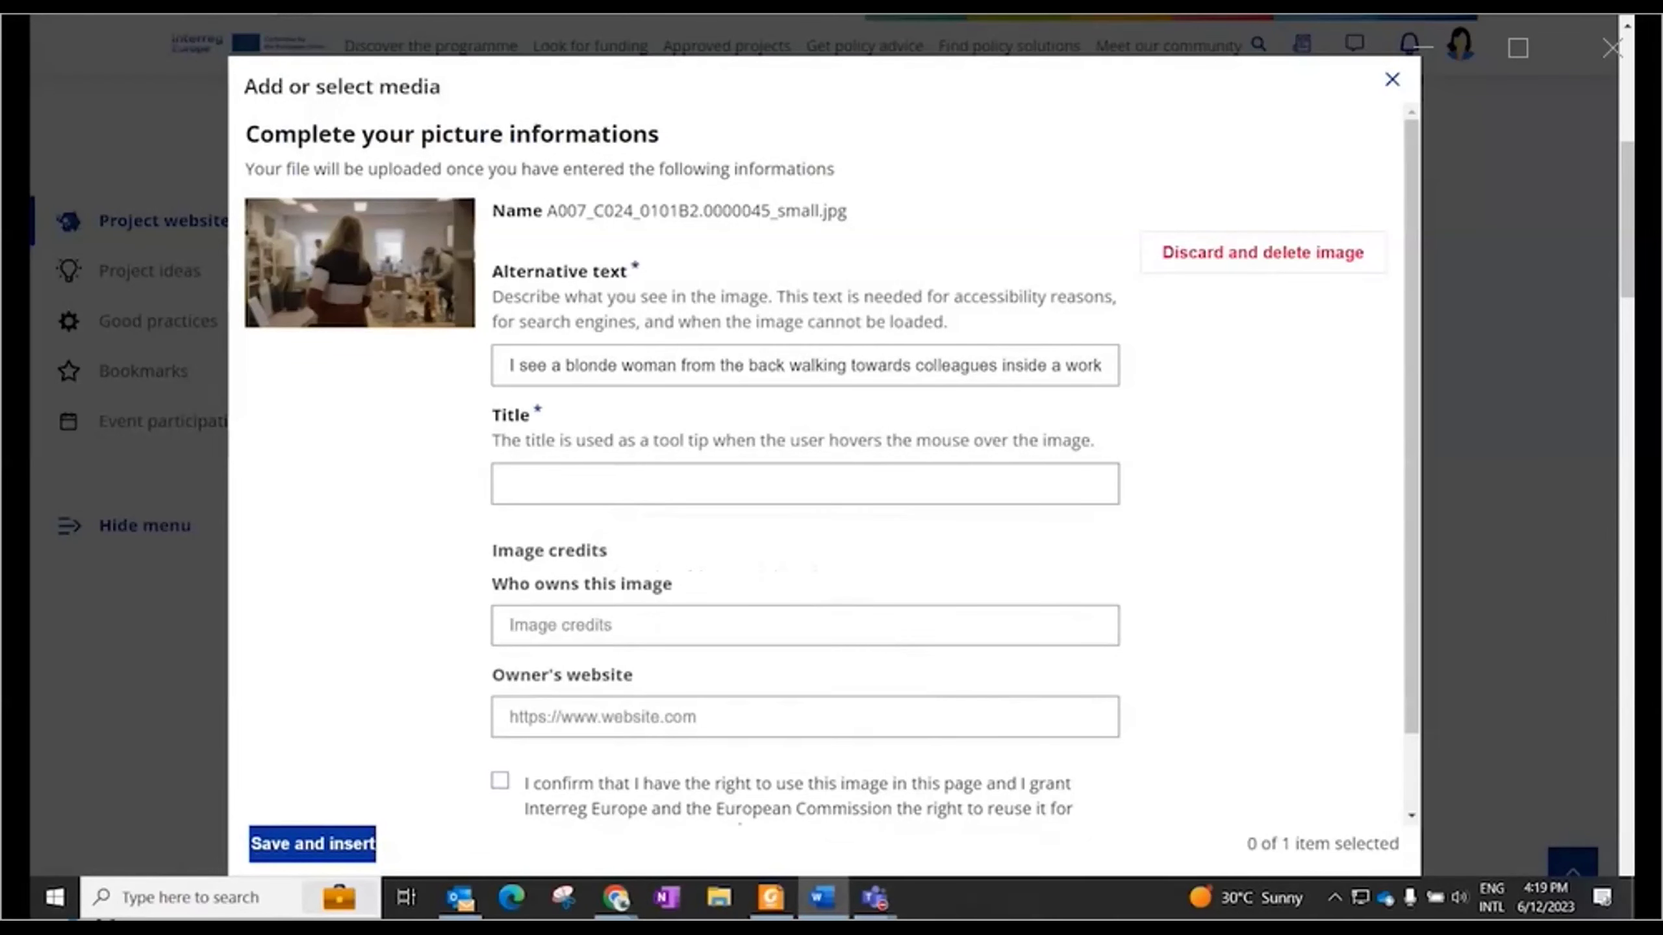
pyautogui.click(558, 495)
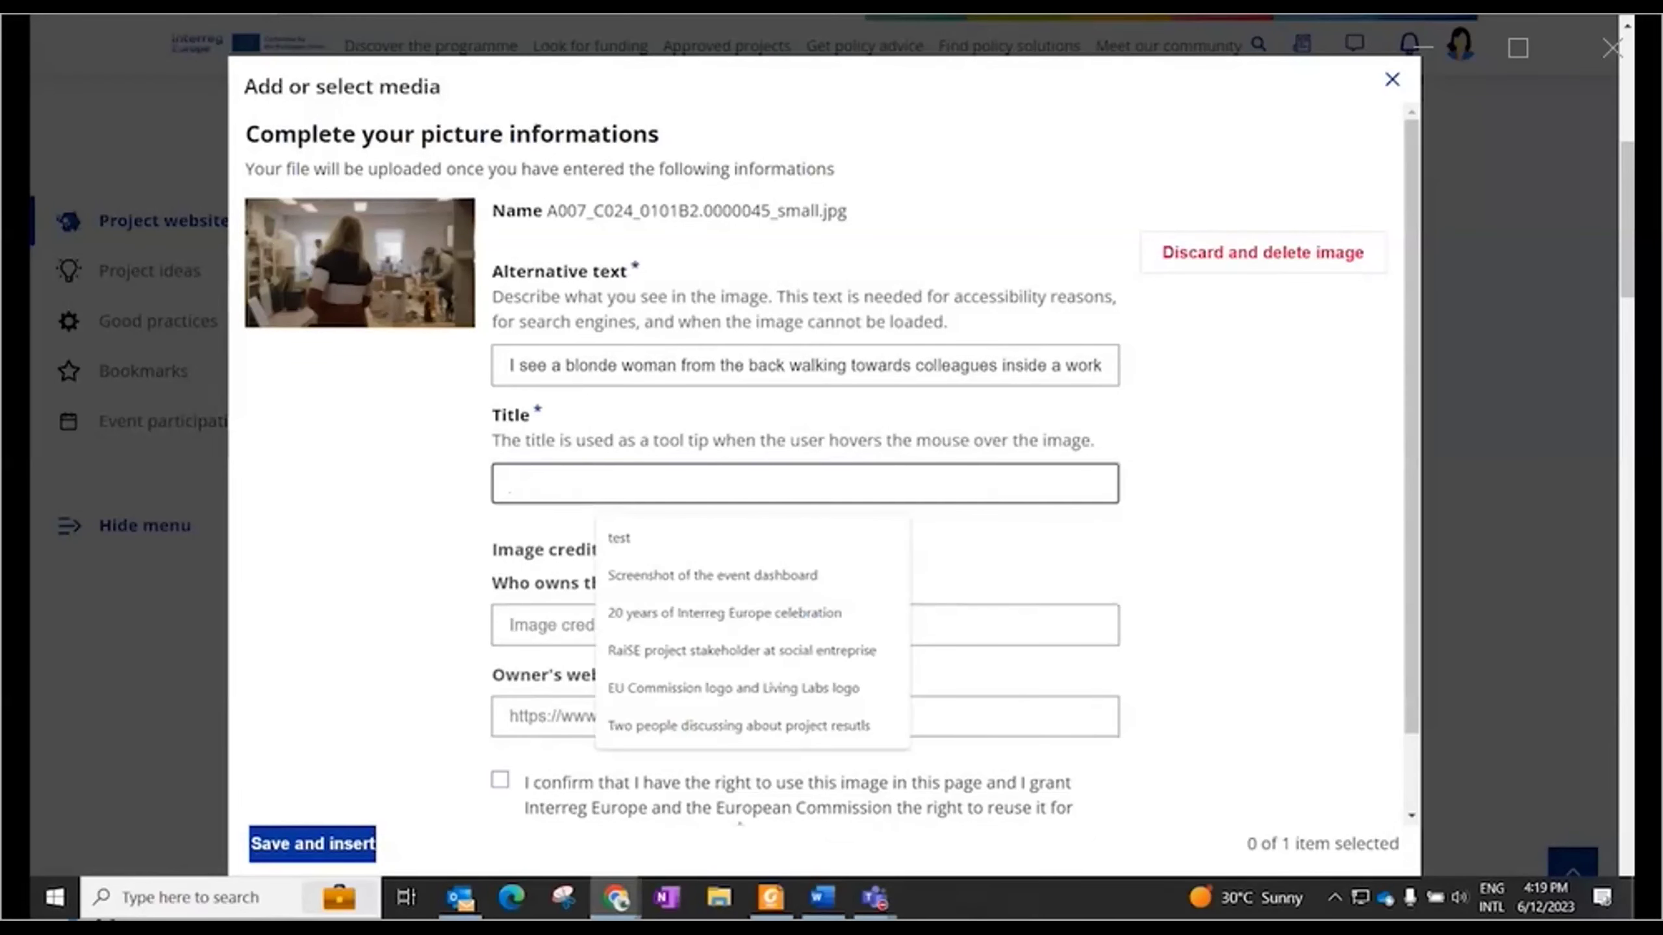
pyautogui.press('Down')
pyautogui.press('Down')
pyautogui.press('Down')
pyautogui.press('Down')
pyautogui.press('Return')
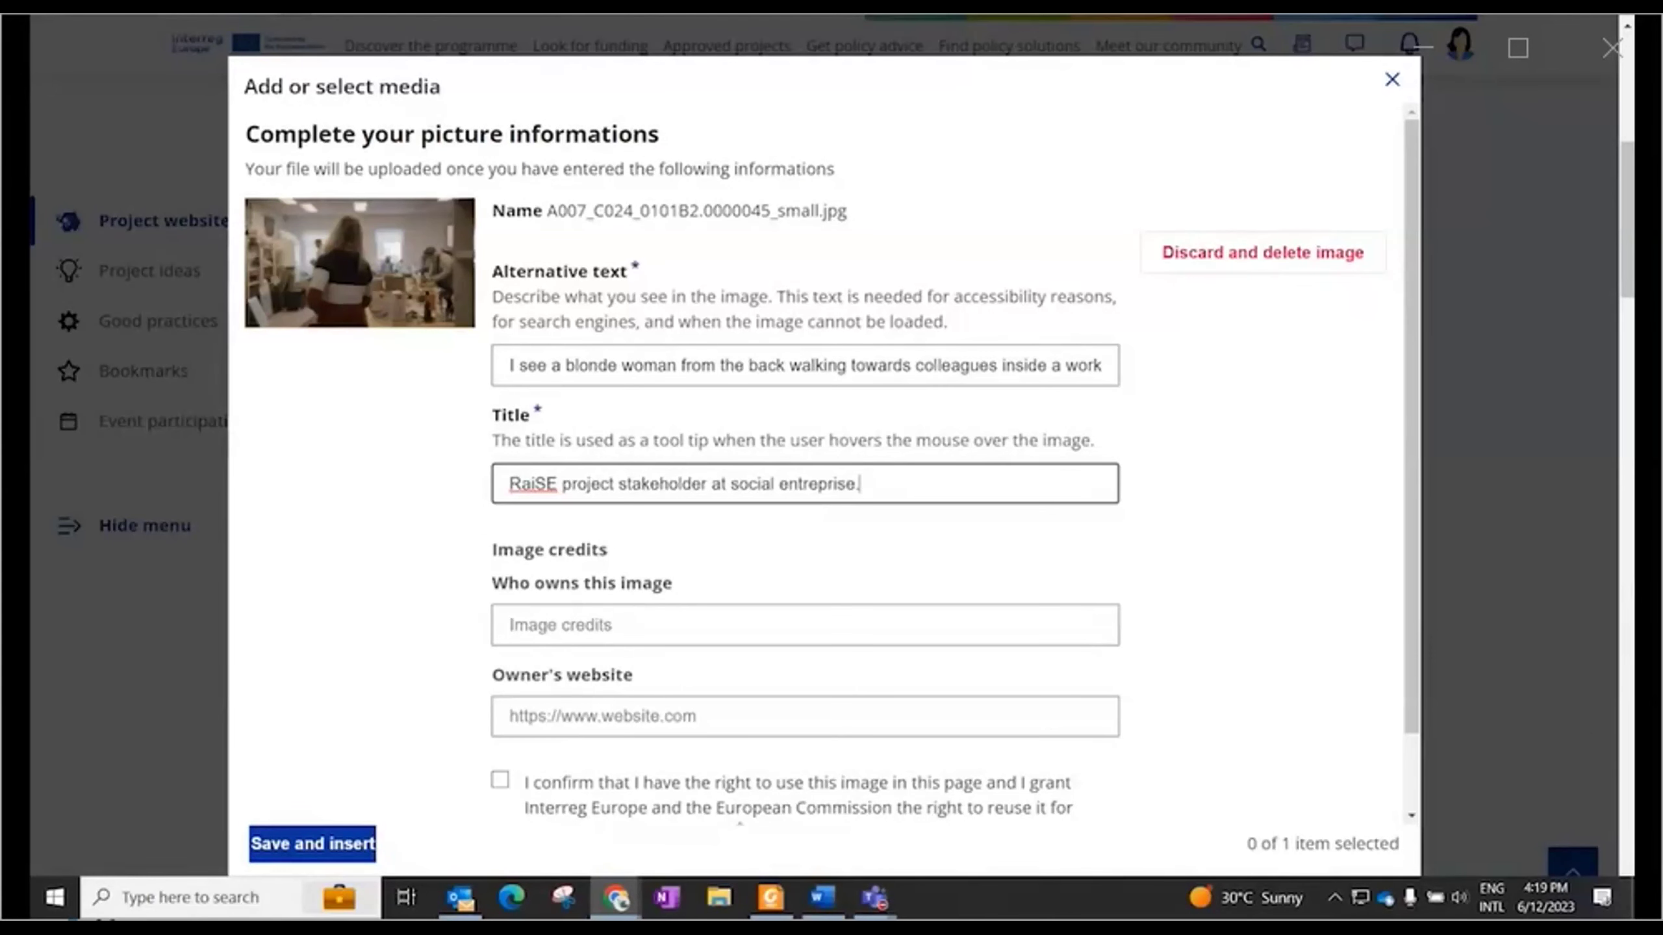
pyautogui.scroll(-1, 1383, 871)
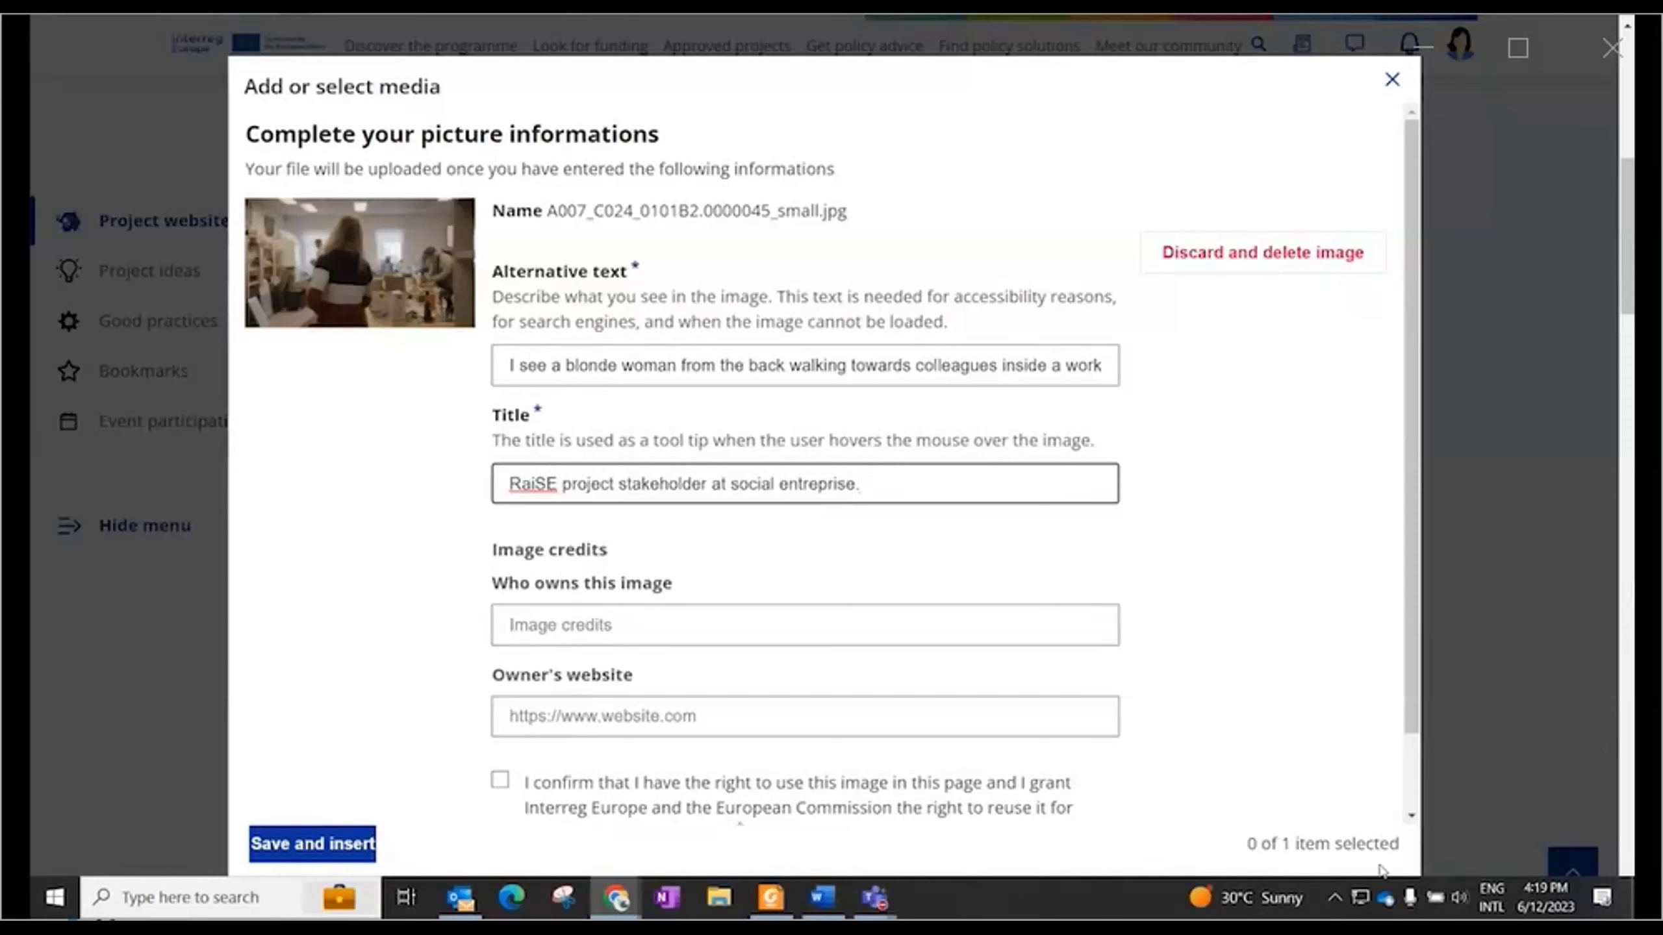
pyautogui.click(869, 614)
pyautogui.write('RaiSE project')
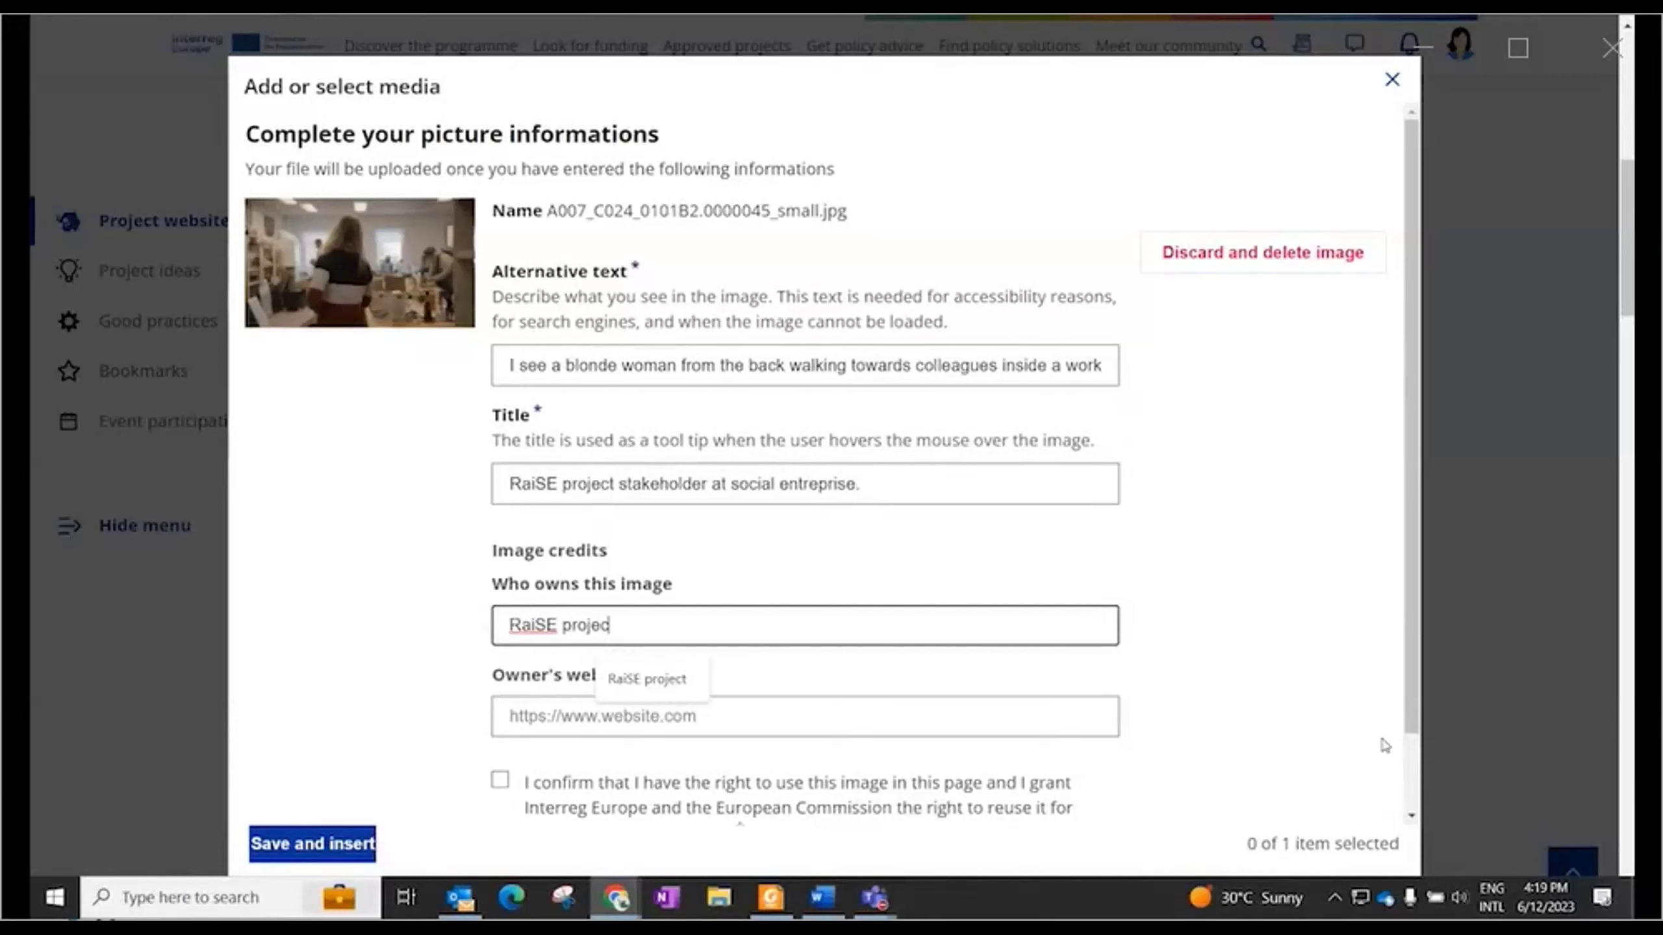
pyautogui.click(882, 716)
pyautogui.press('Down')
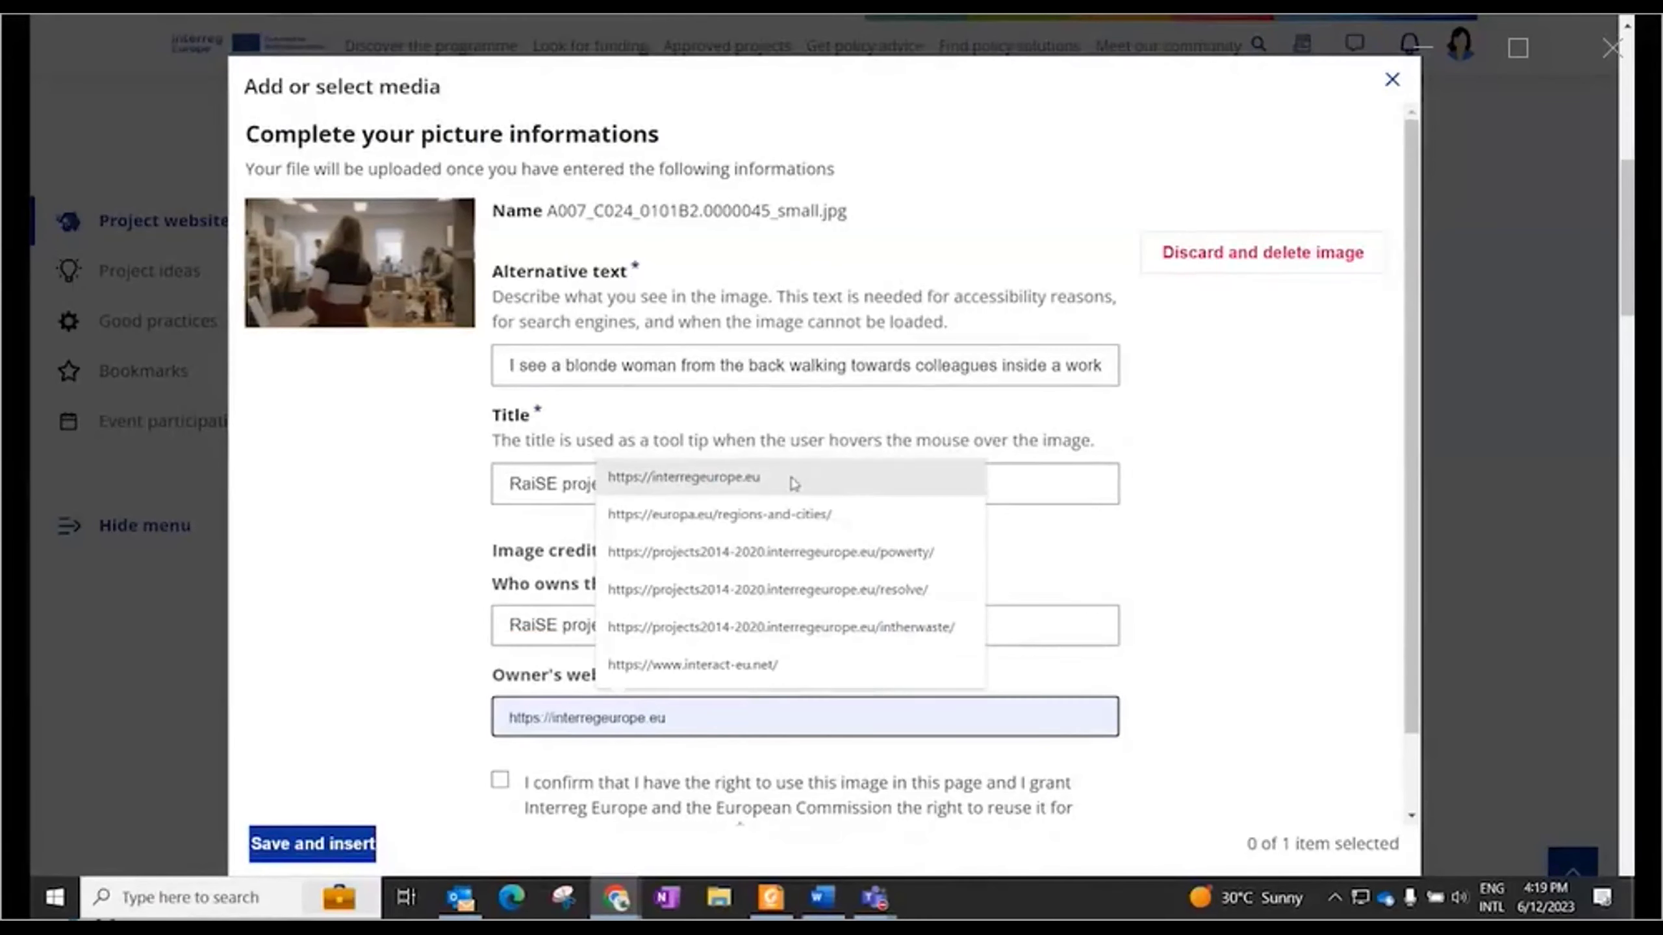
pyautogui.press('Return')
pyautogui.write('/raise')
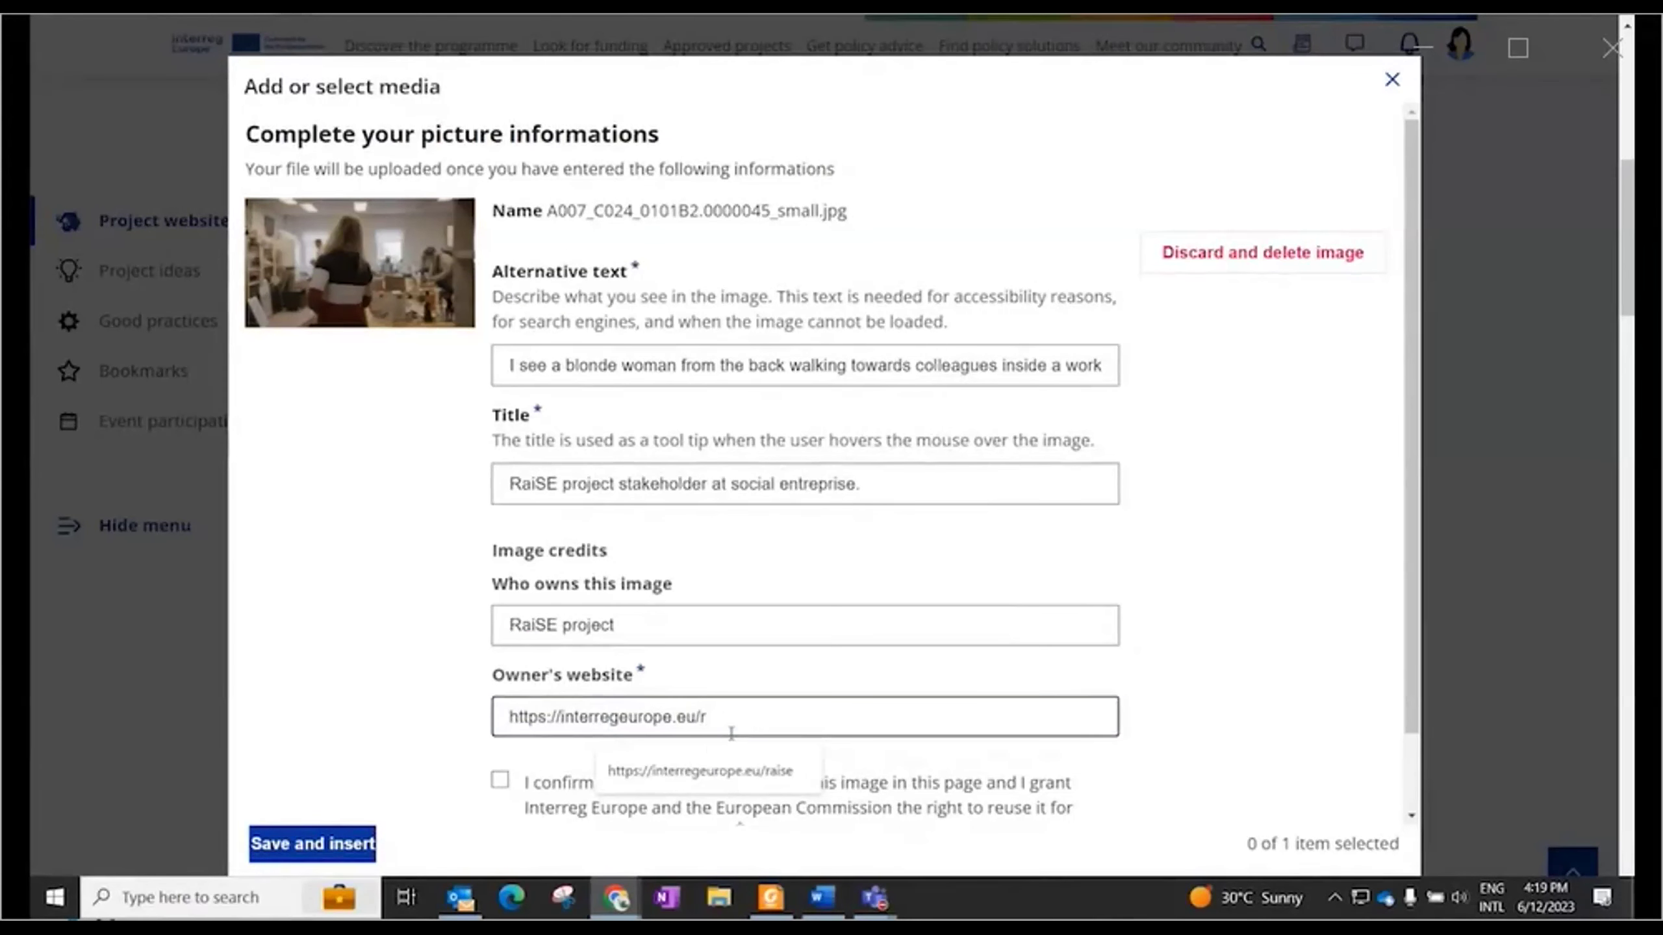
# Confirm the right to use the image, then save it and insert it as the cover image
pyautogui.click(1100, 808)
pyautogui.scroll(-1, 1135, 782)
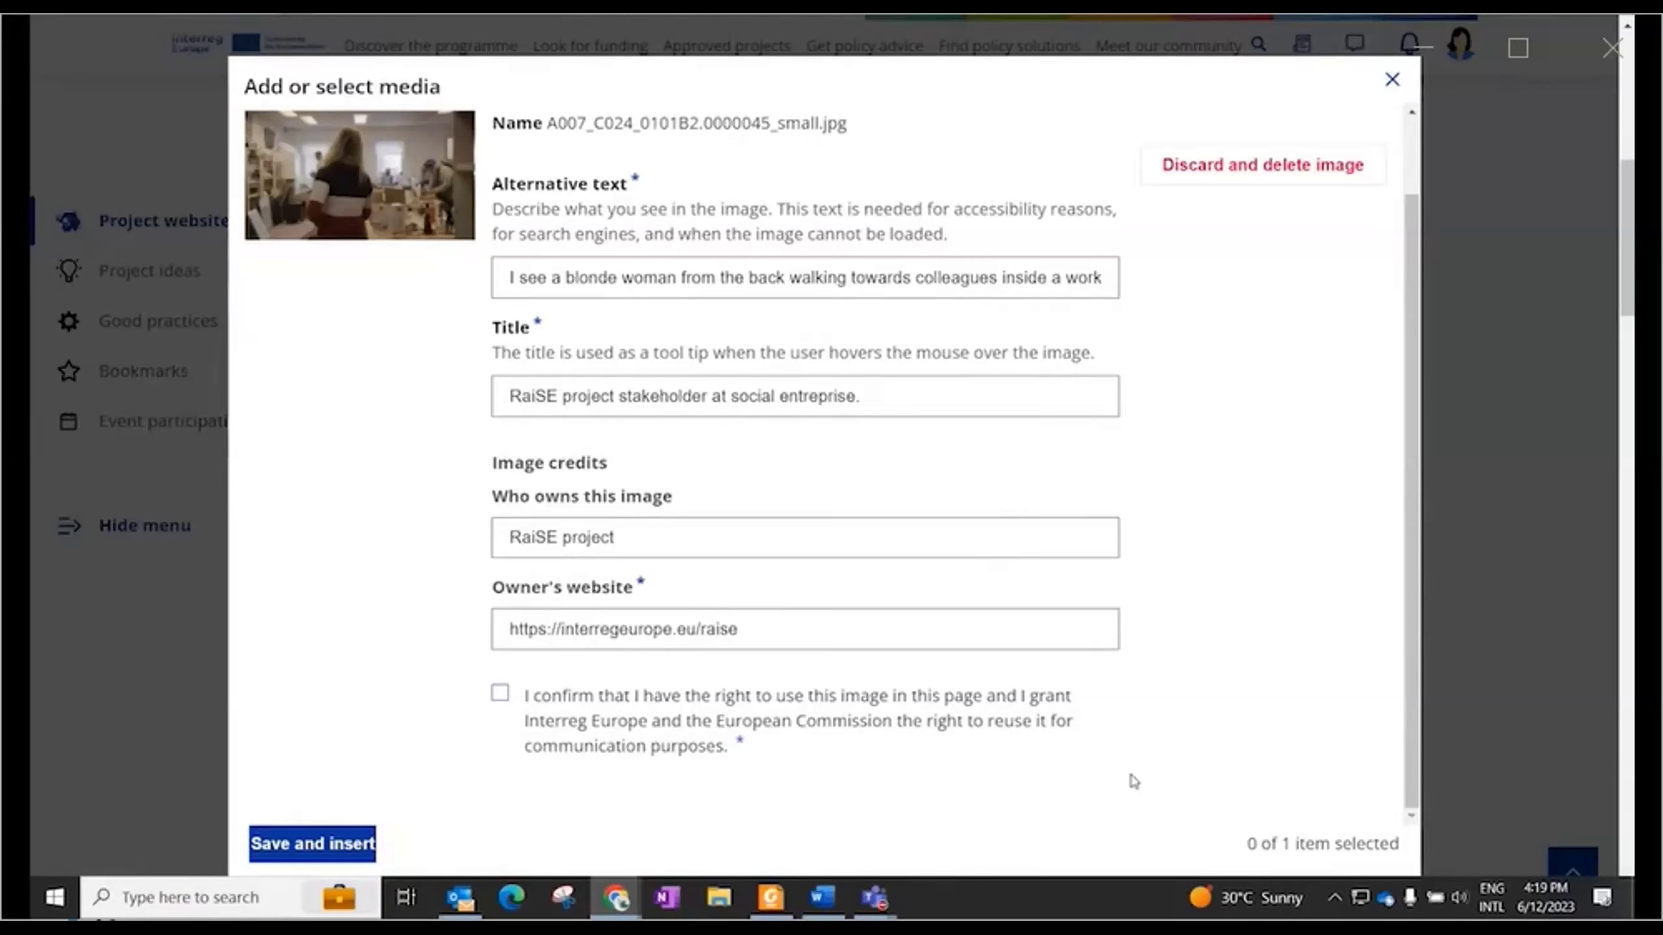
pyautogui.click(499, 693)
pyautogui.click(328, 844)
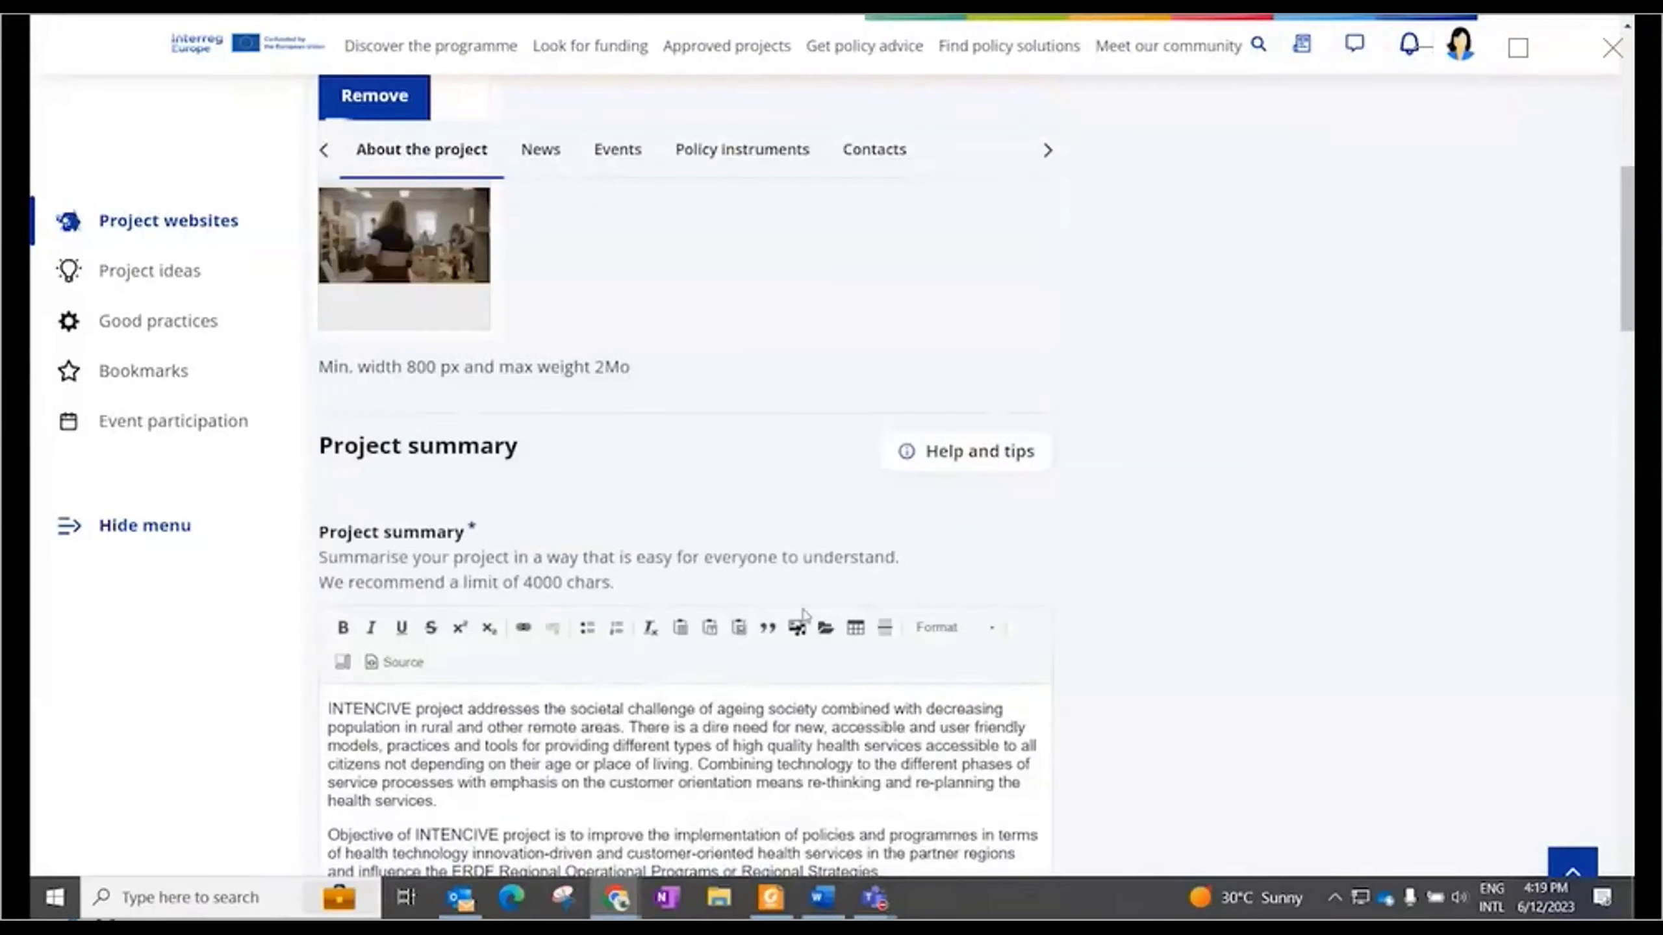
# Check the new cover image in the top banner section and save the project homepage changes
pyautogui.scroll(1, 805, 619)
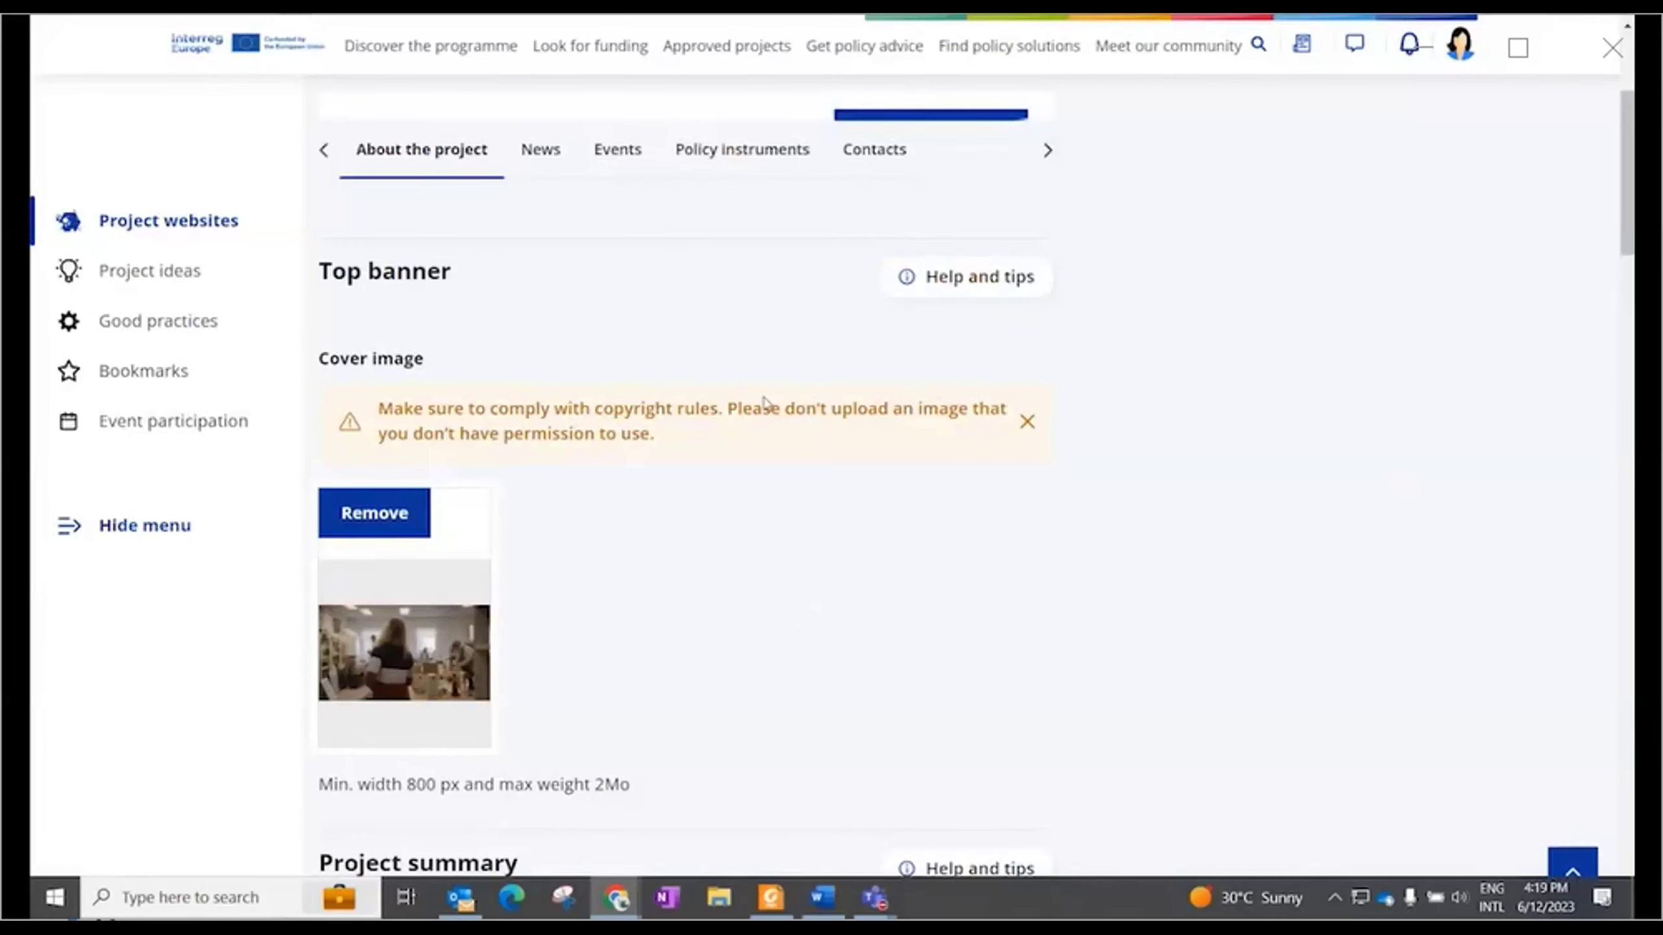
pyautogui.scroll(-5, 781, 393)
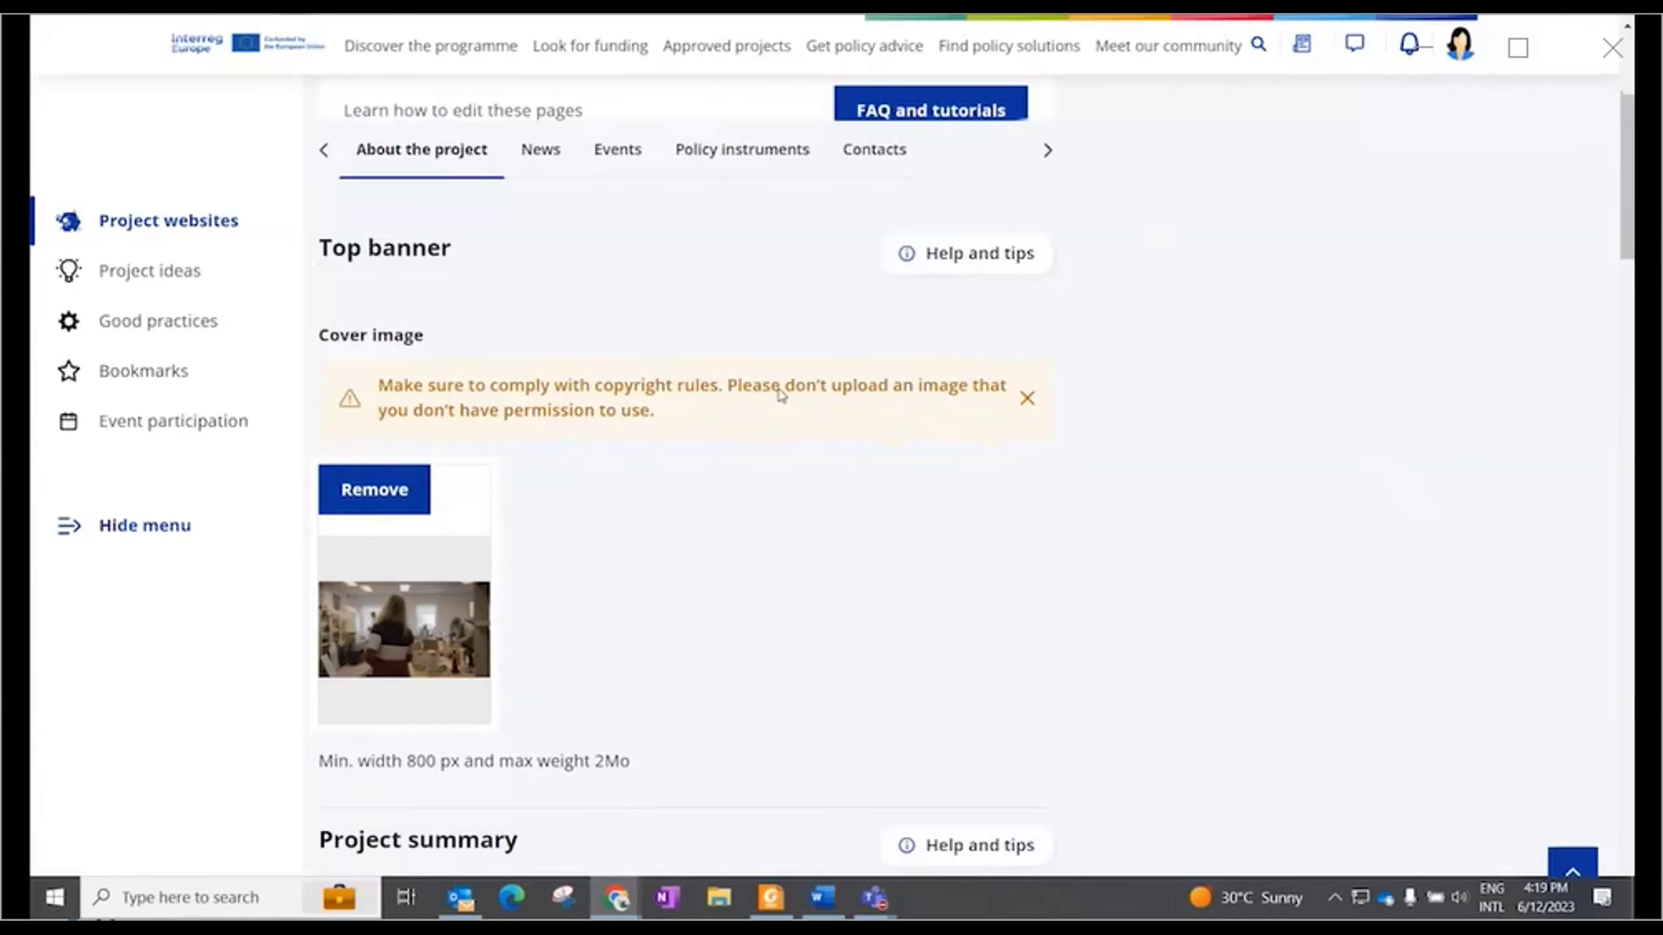
pyautogui.scroll(-15, 781, 394)
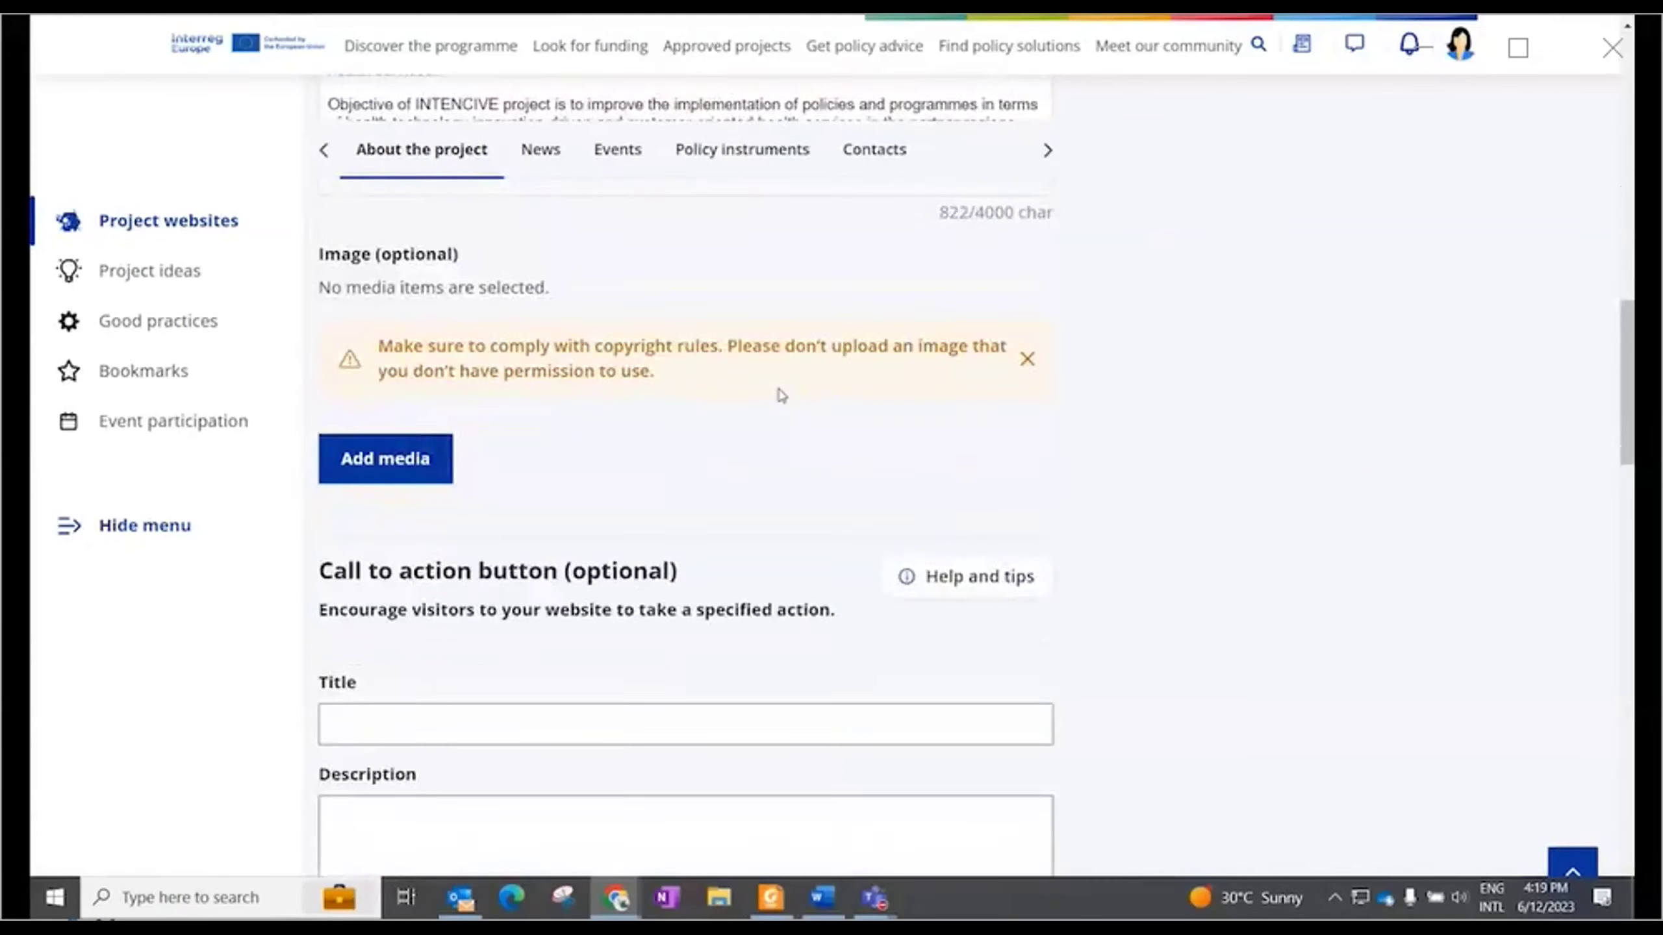
pyautogui.scroll(-15, 779, 392)
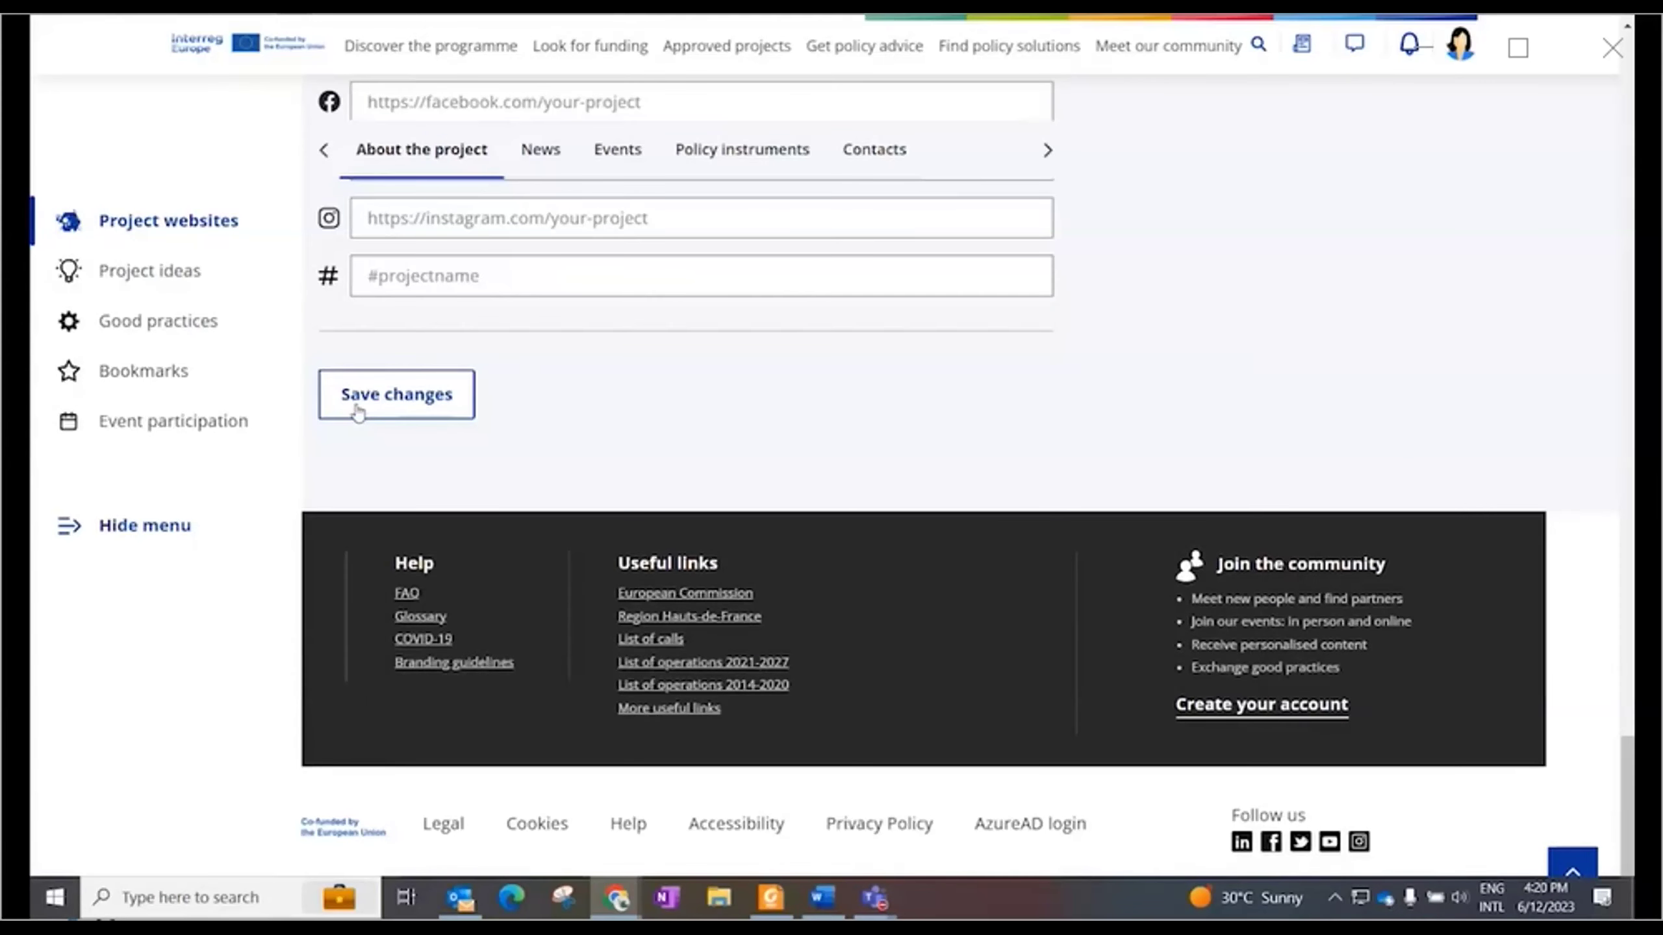
pyautogui.click(357, 409)
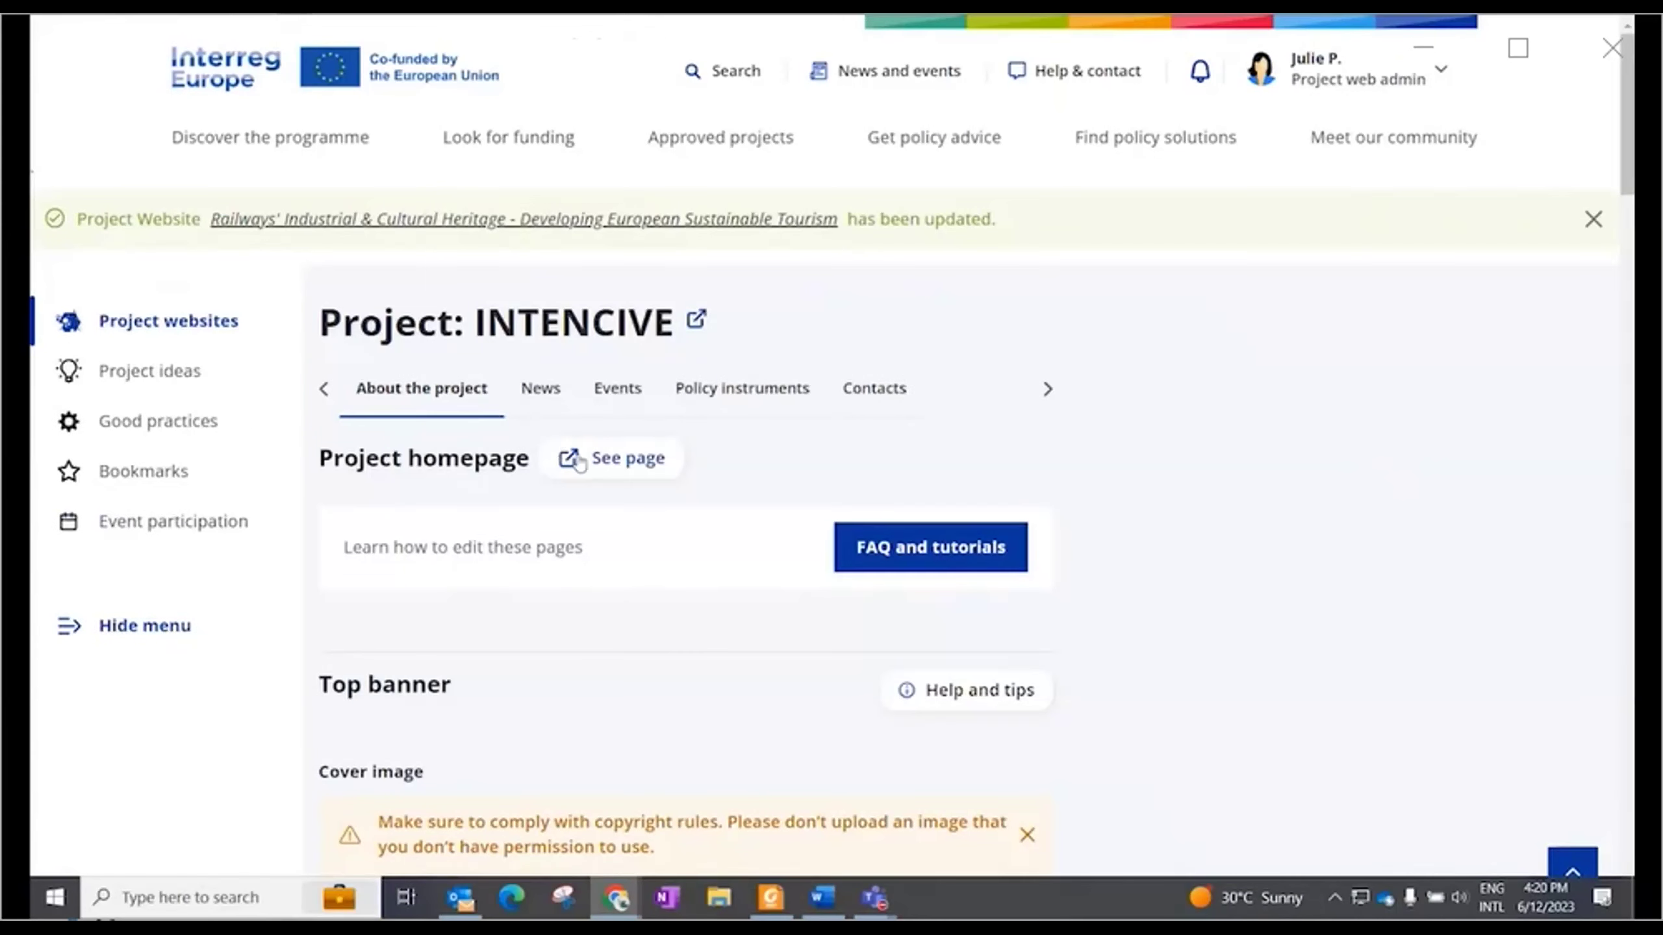
# Open the public INTENCIVE project homepage and review its banner image and project summary
pyautogui.click(581, 462)
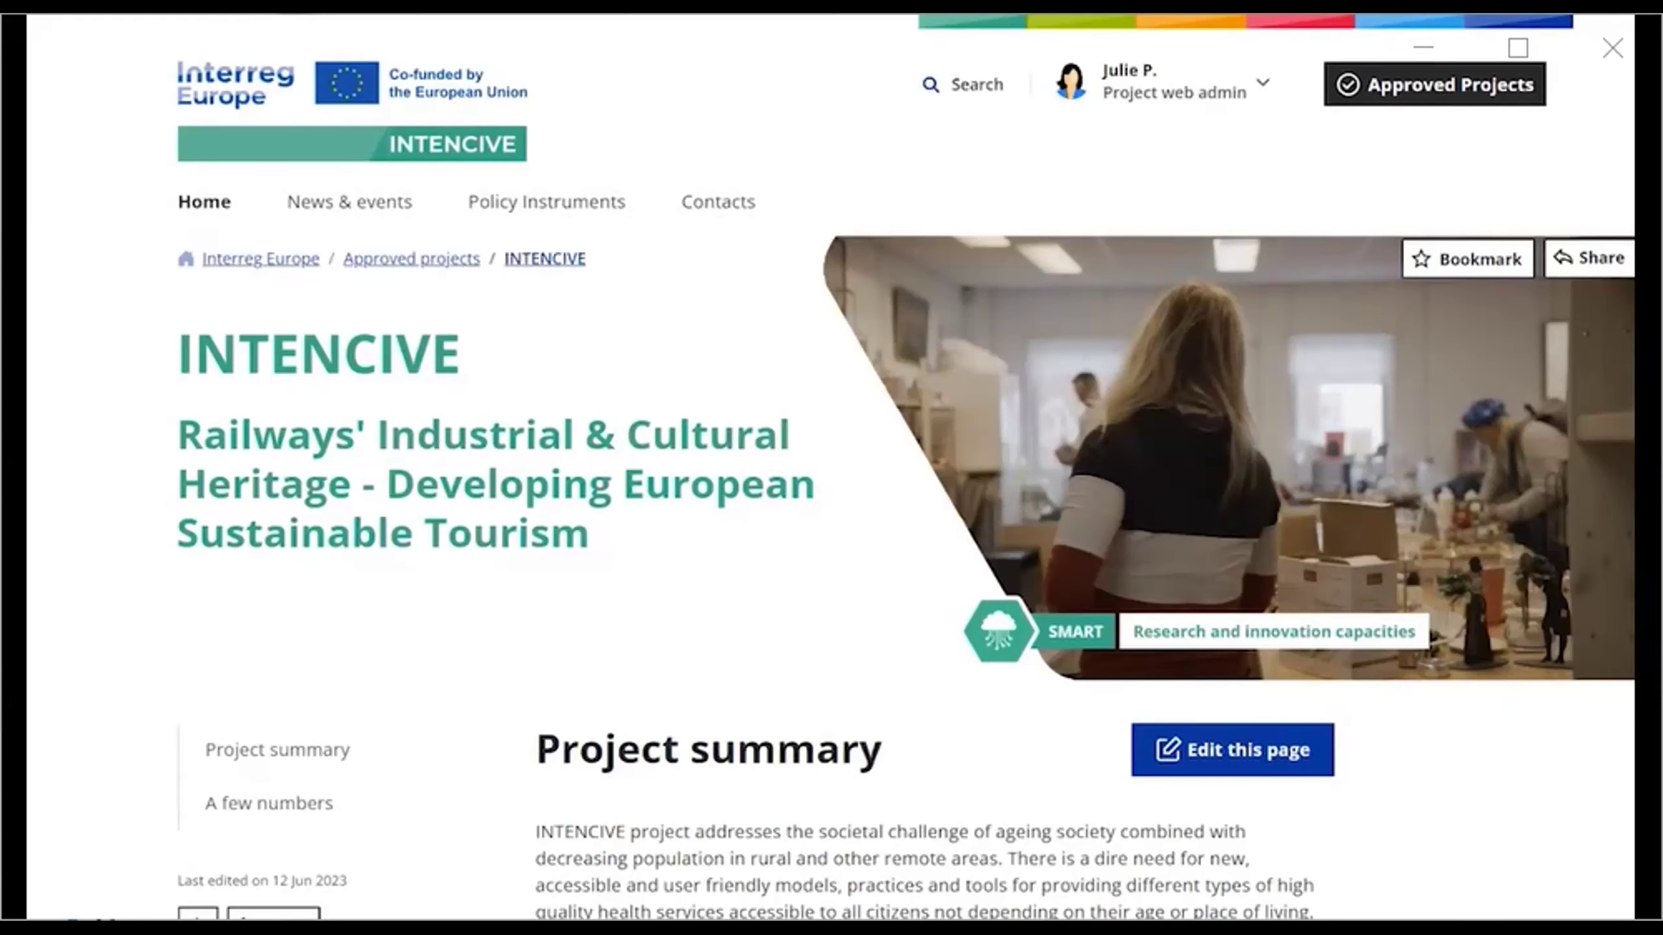
pyautogui.scroll(-1, 907, 573)
pyautogui.scroll(-5, 832, 459)
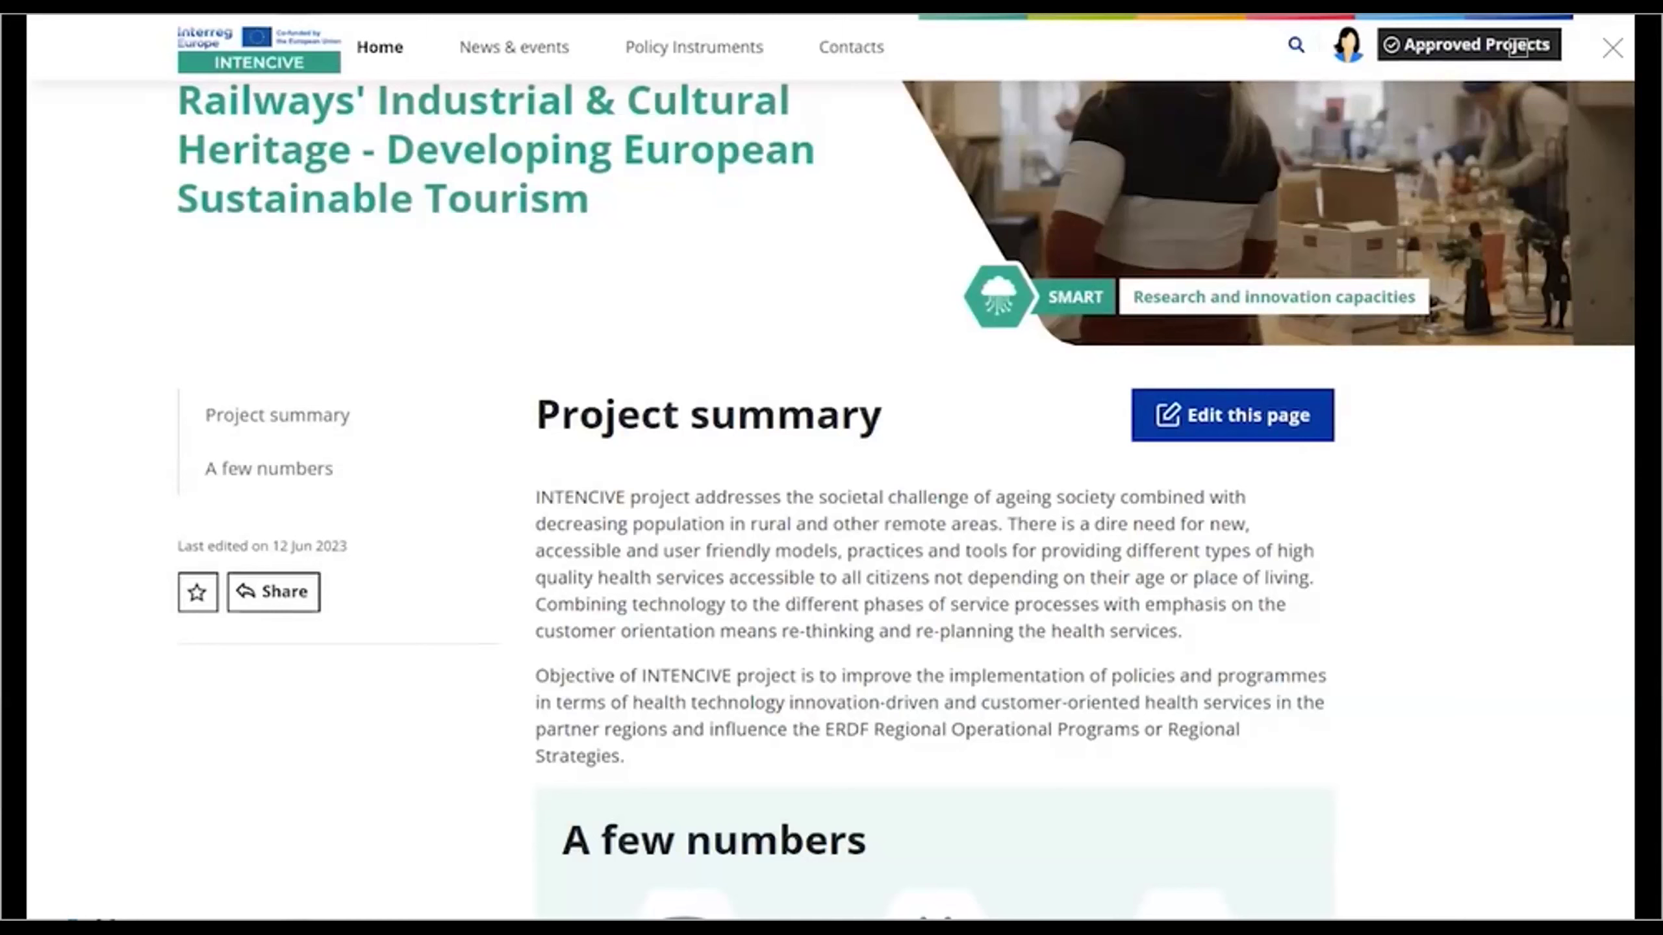
# Edit the homepage again and make the first word INTENCIVE bold in the project summary
pyautogui.click(1253, 422)
pyautogui.scroll(-5, 1249, 445)
pyautogui.scroll(-8, 1248, 446)
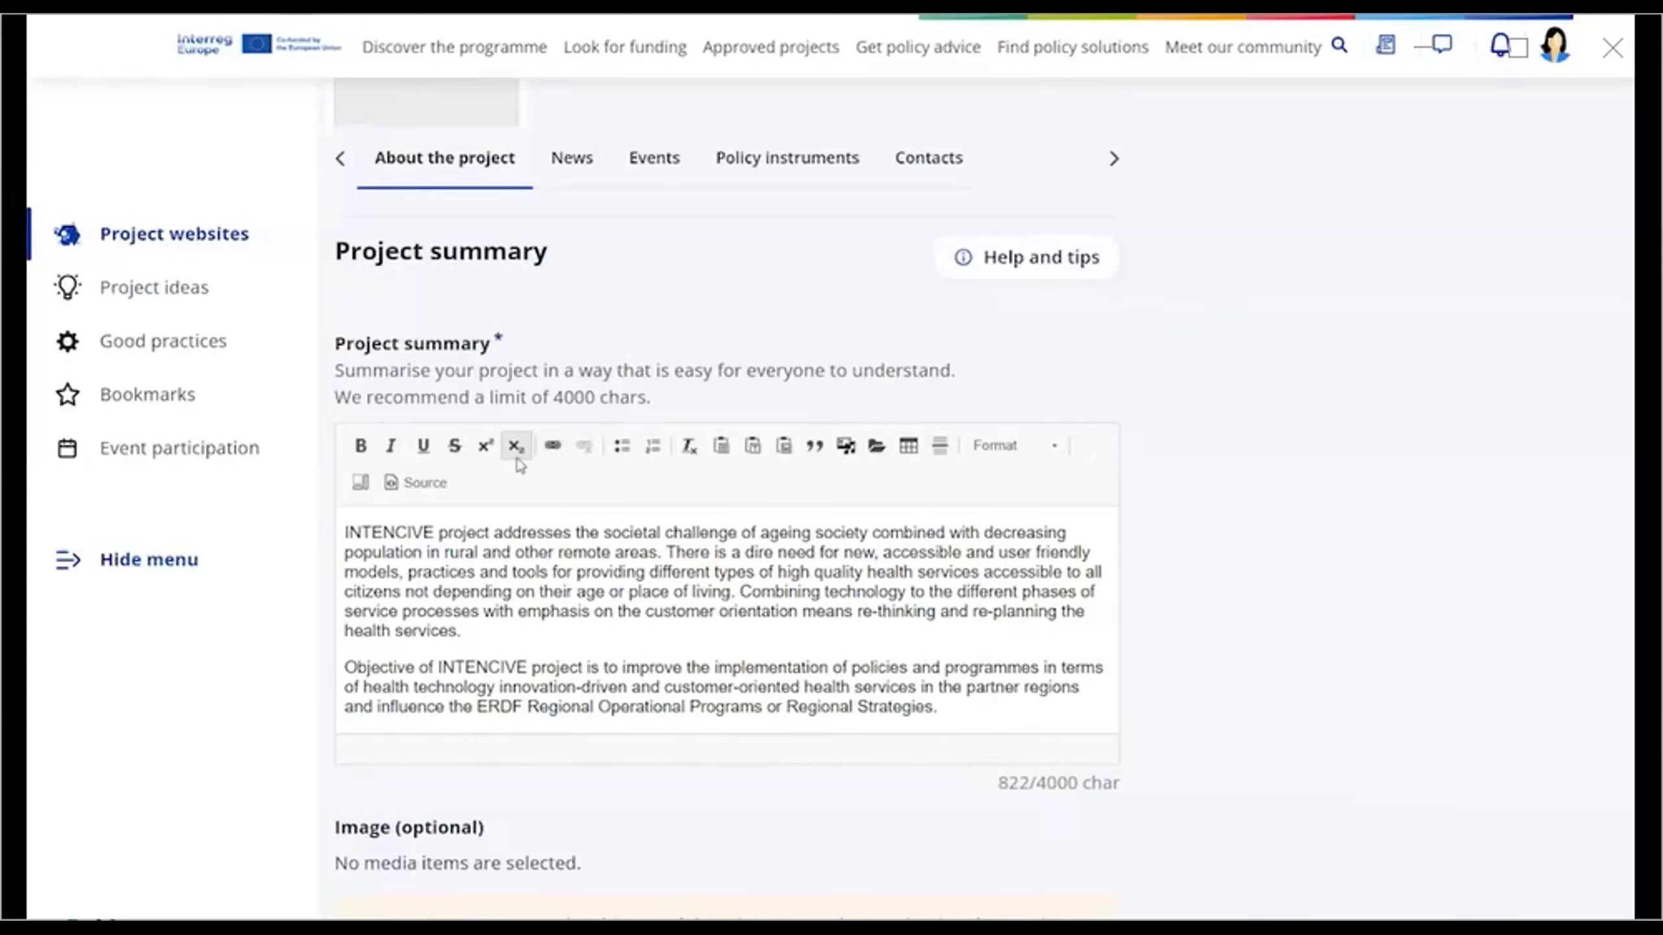
pyautogui.moveTo(435, 537); pyautogui.dragTo(344, 537)
pyautogui.click(362, 450)
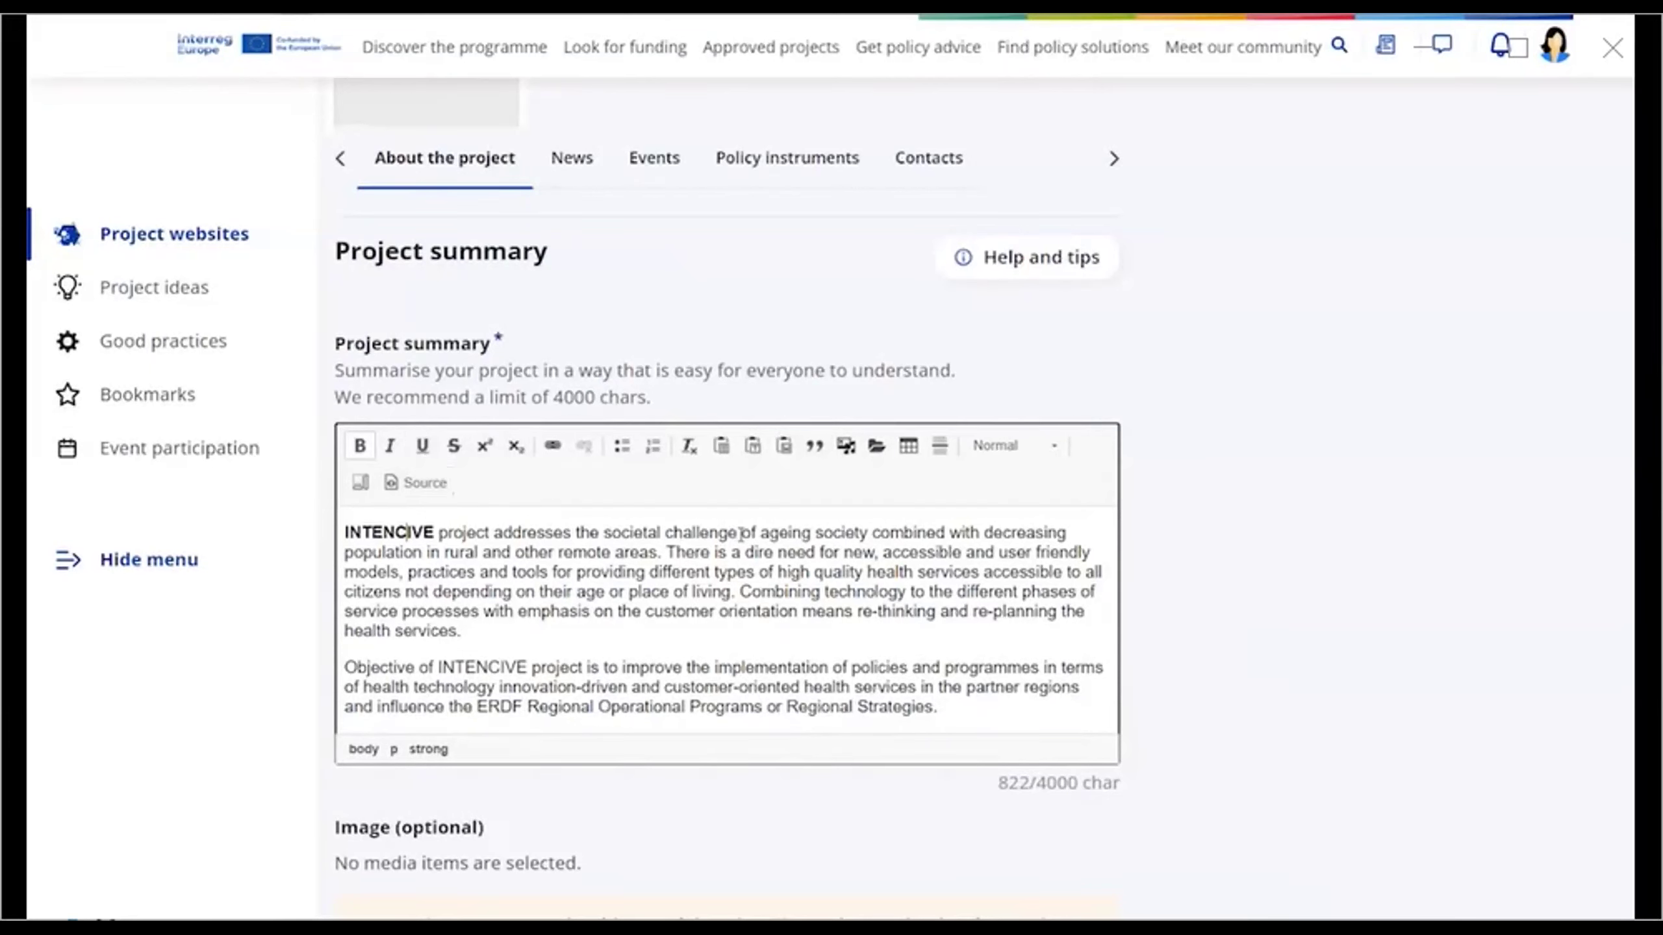
pyautogui.moveTo(739, 532); pyautogui.dragTo(601, 534)
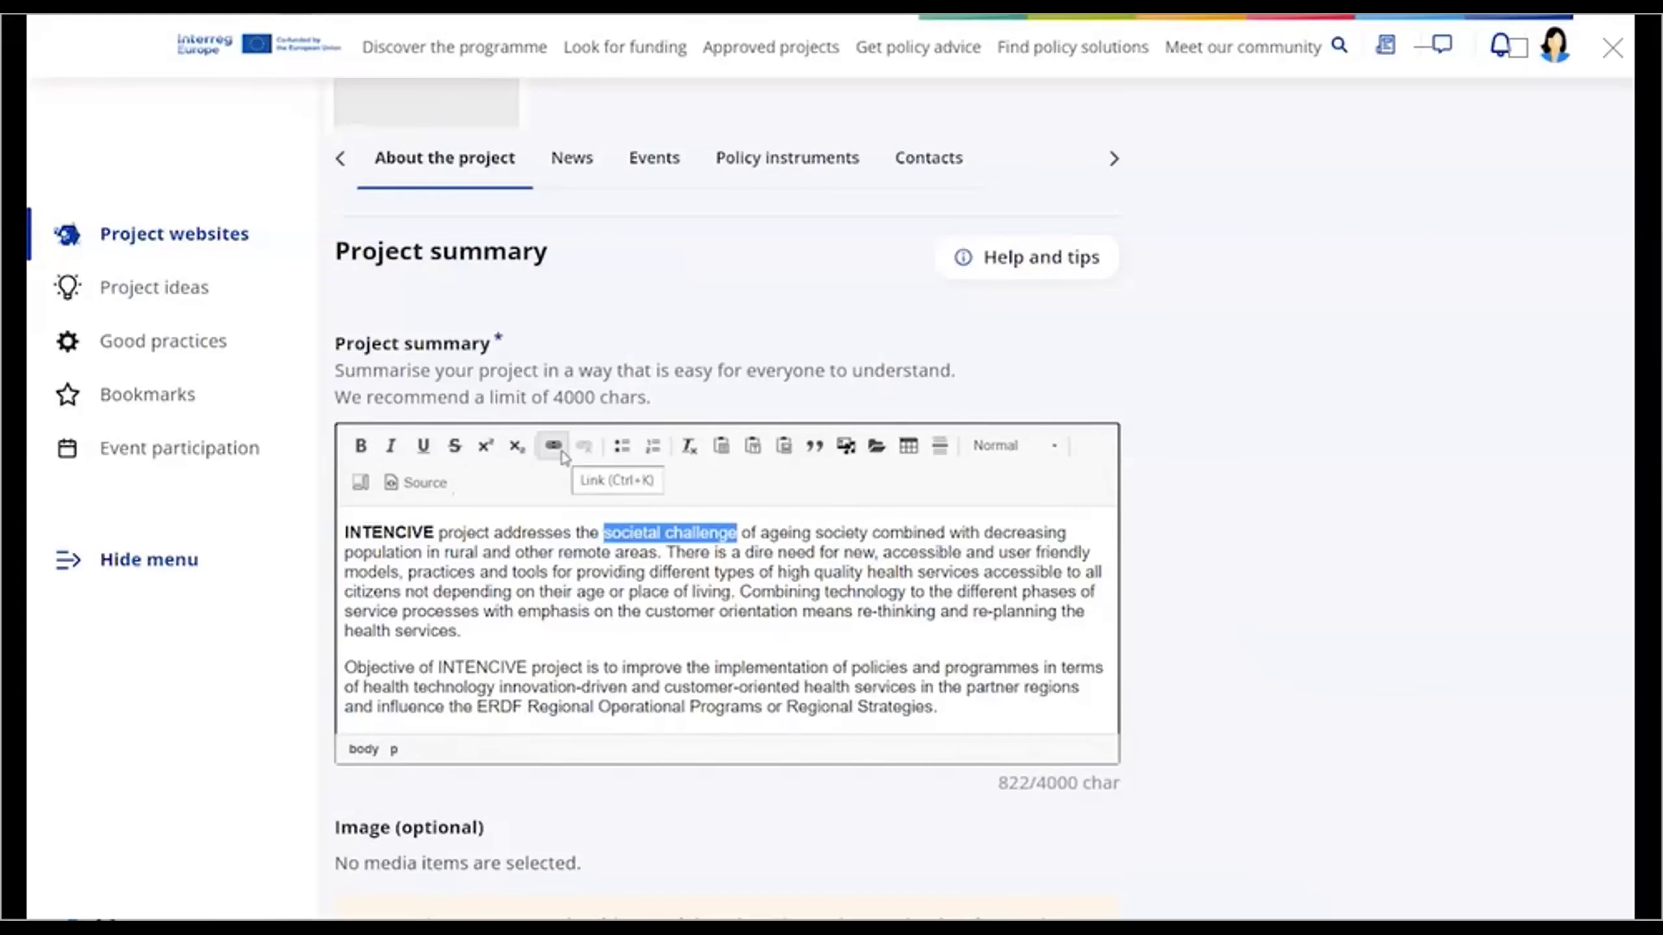
pyautogui.click(561, 453)
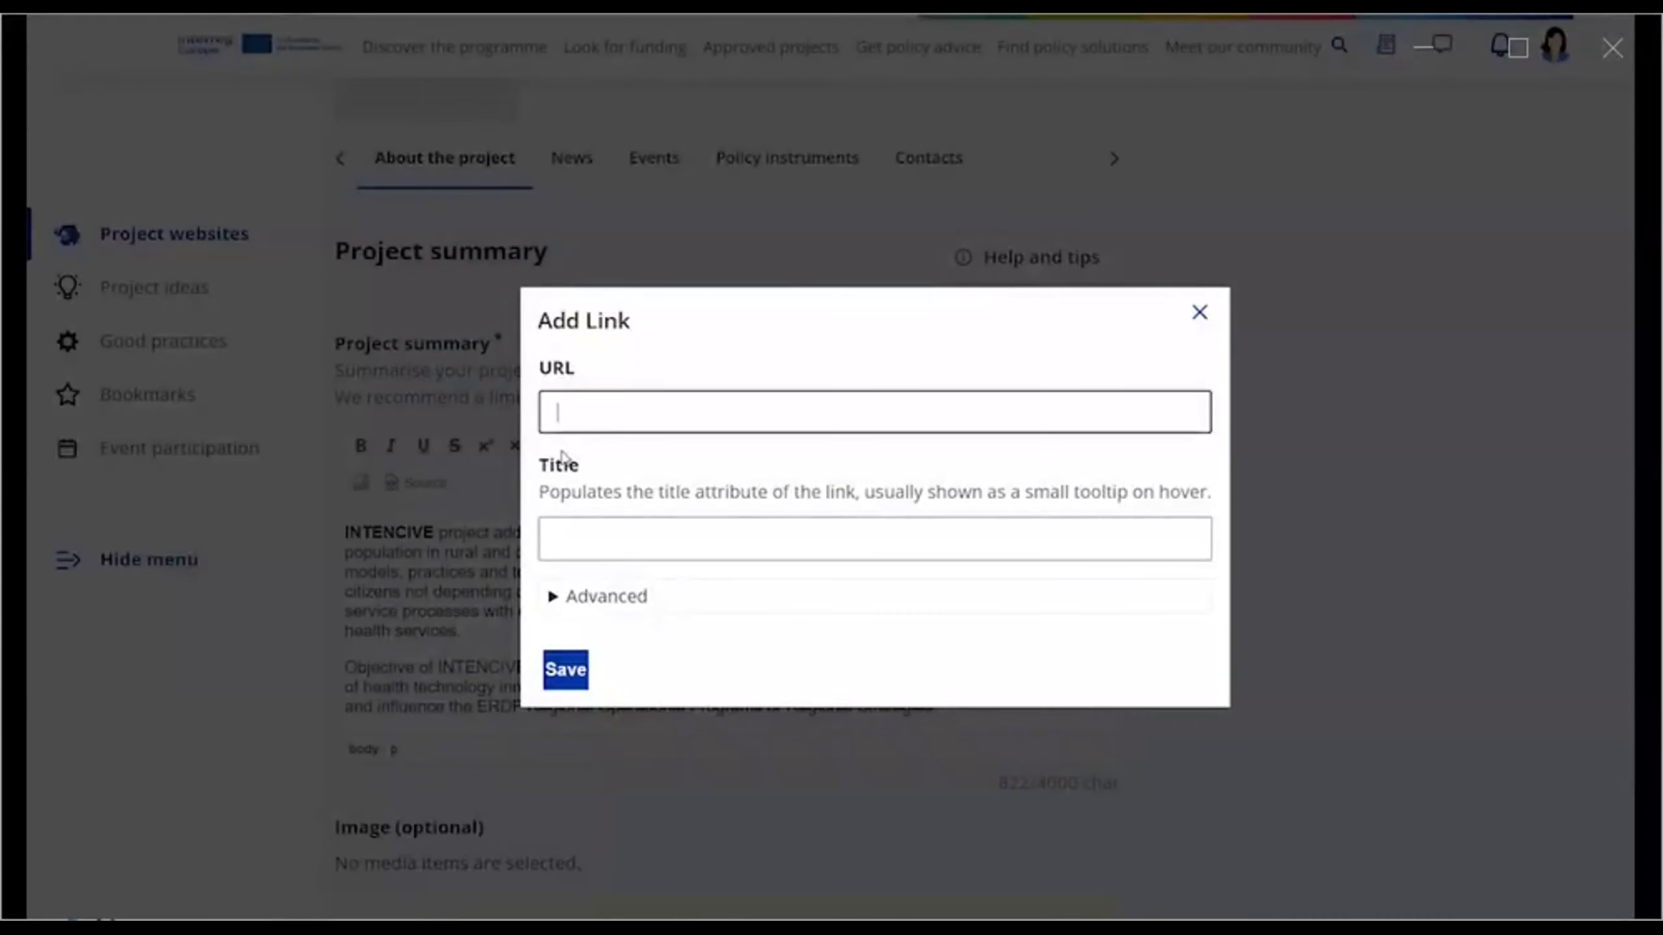
pyautogui.click(609, 406)
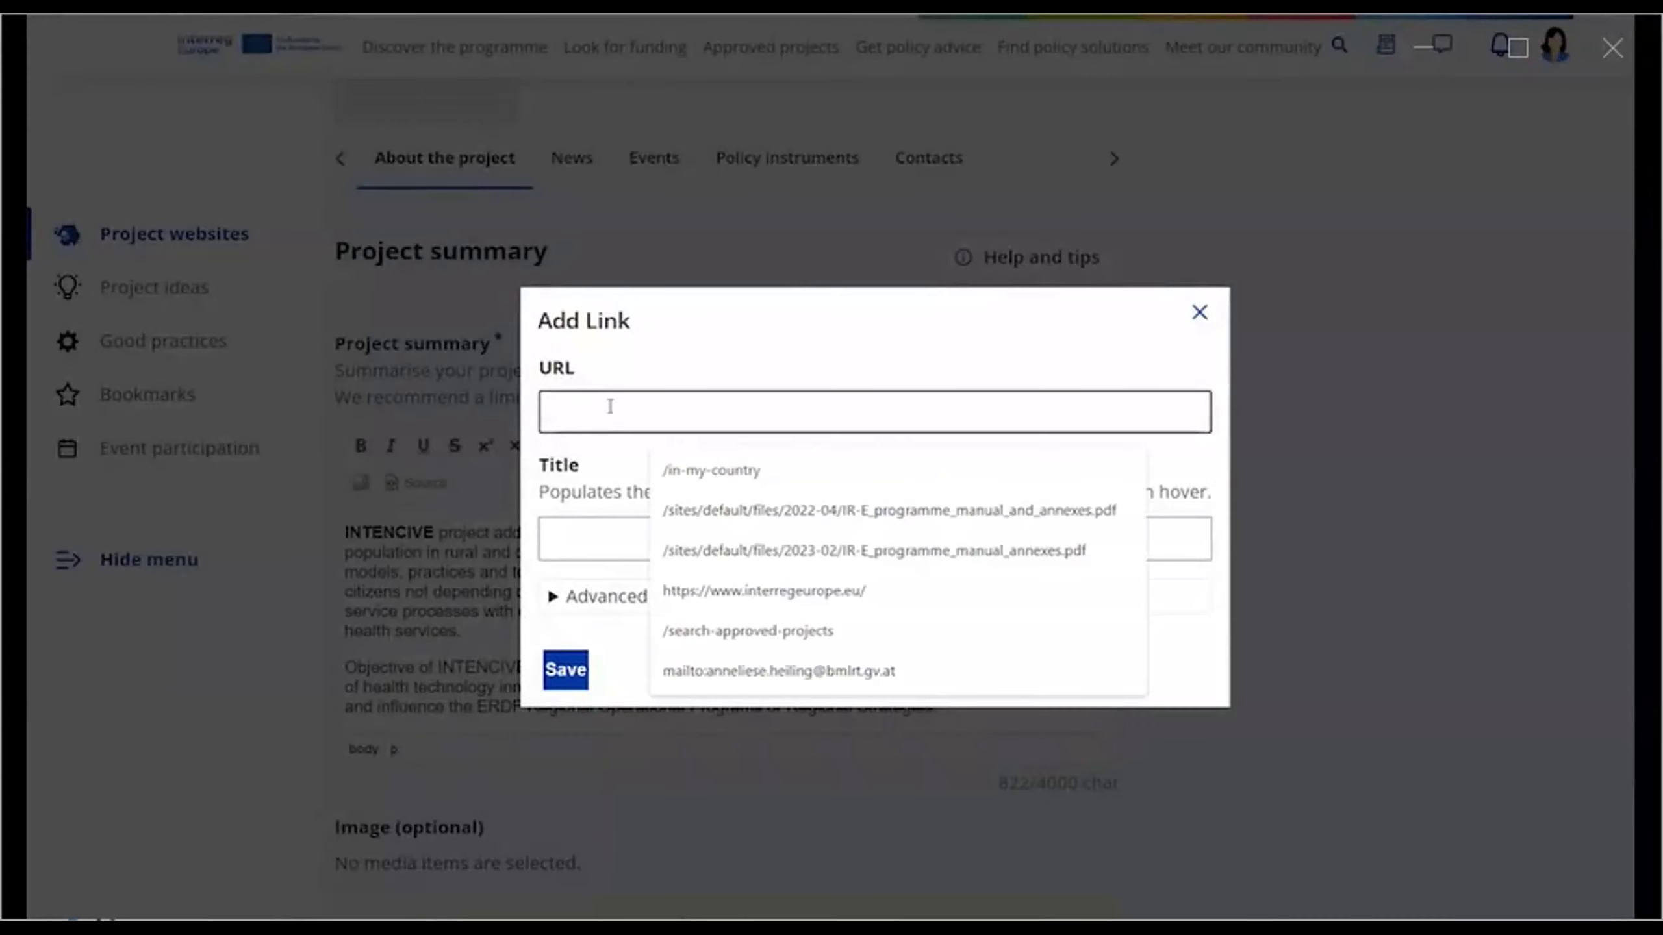
pyautogui.click(671, 600)
pyautogui.click(648, 547)
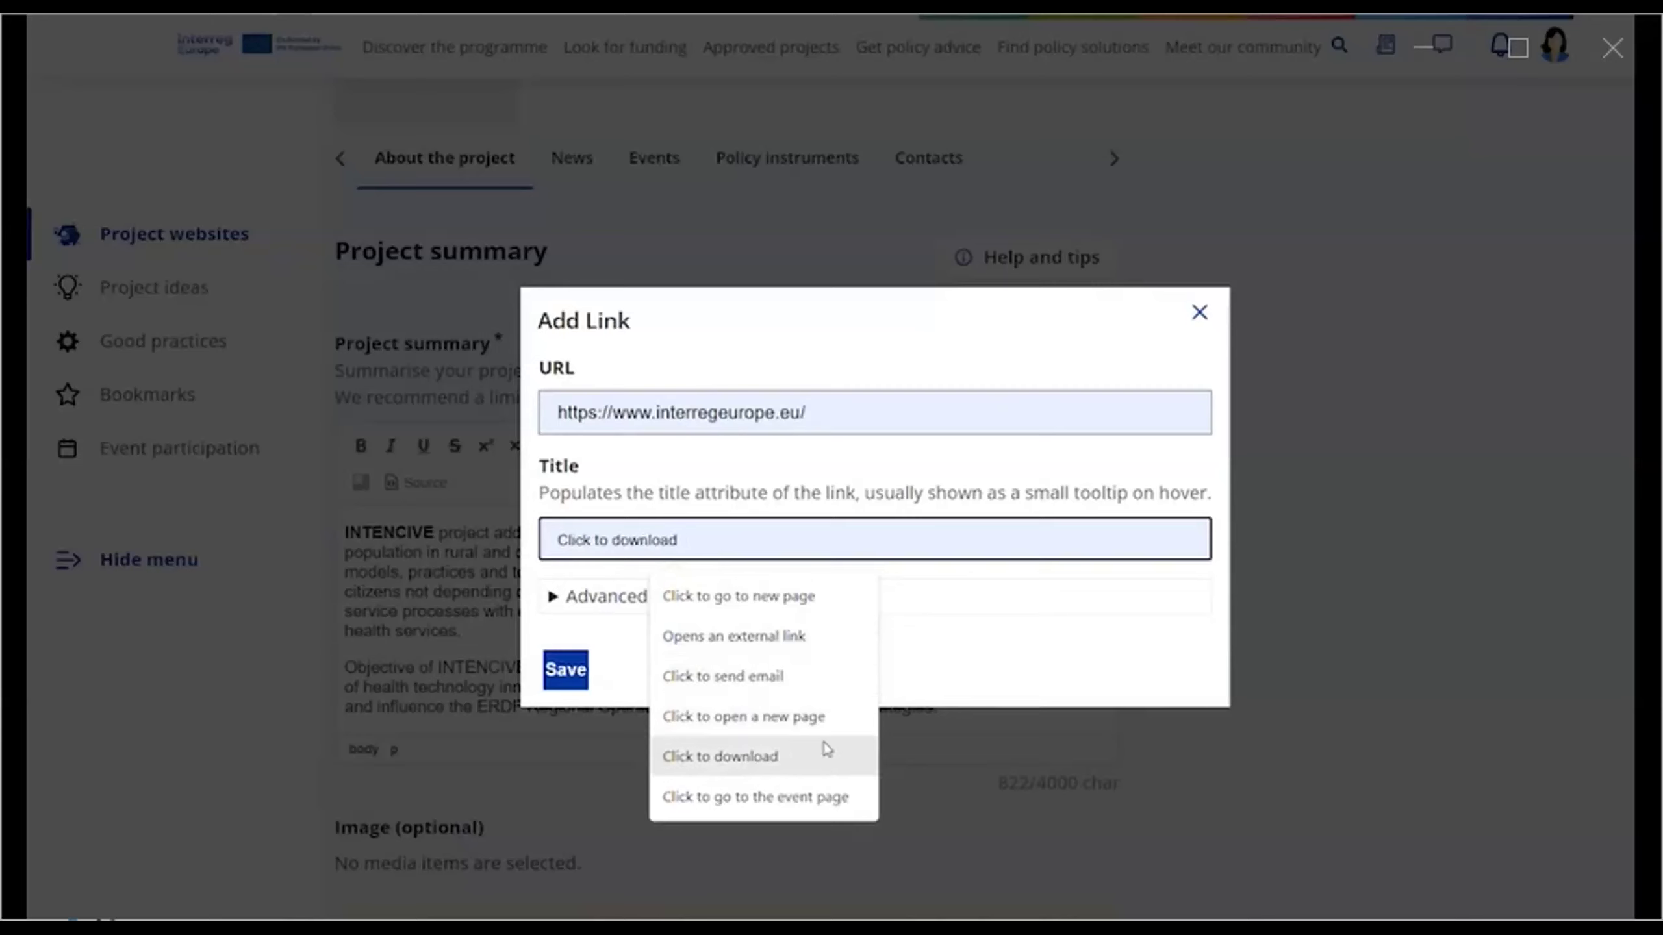
pyautogui.click(826, 642)
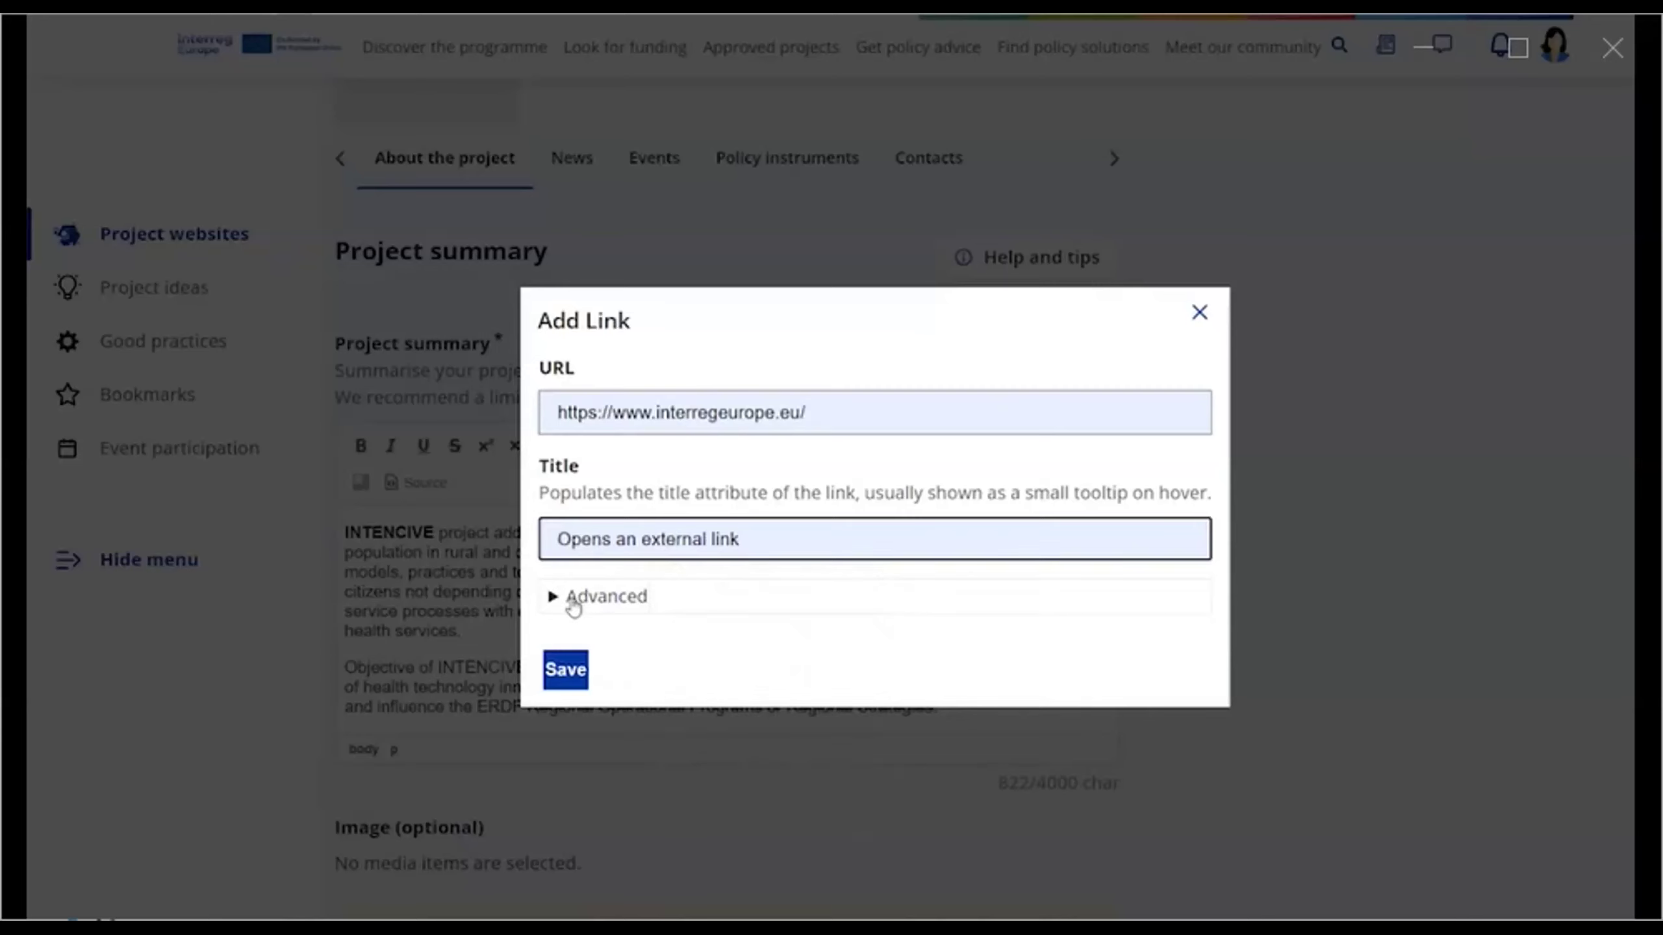
# Set the link's ARIA label to "Opens an external link" in the advanced options and save the link
pyautogui.click(572, 599)
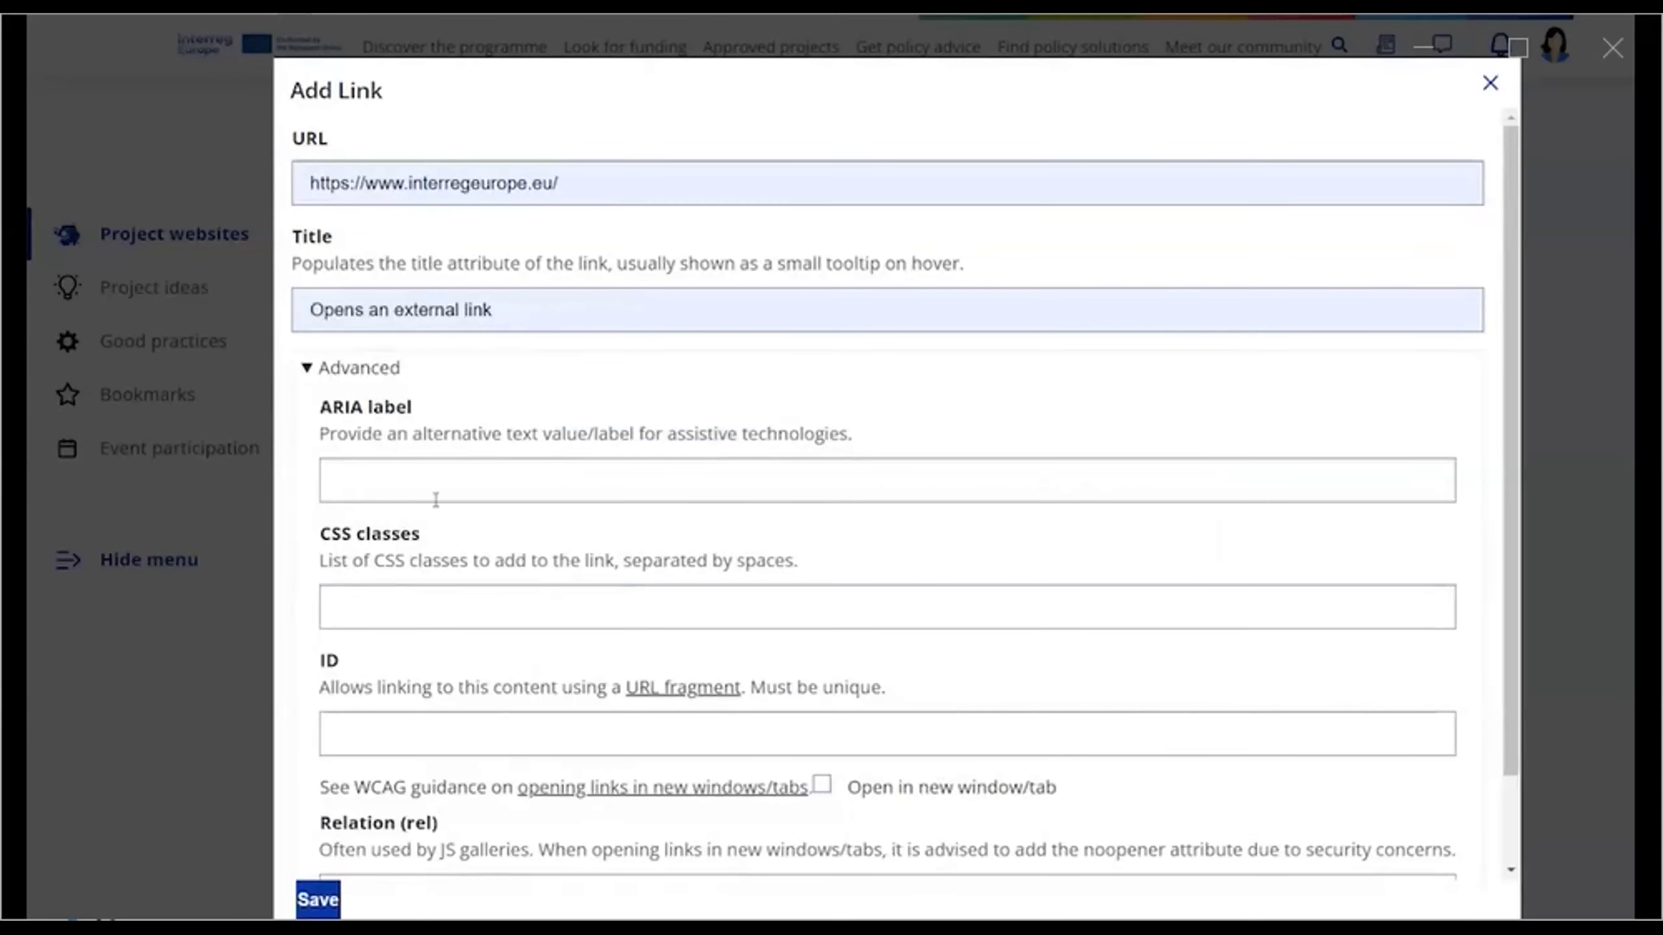
pyautogui.moveTo(439, 412); pyautogui.dragTo(319, 410)
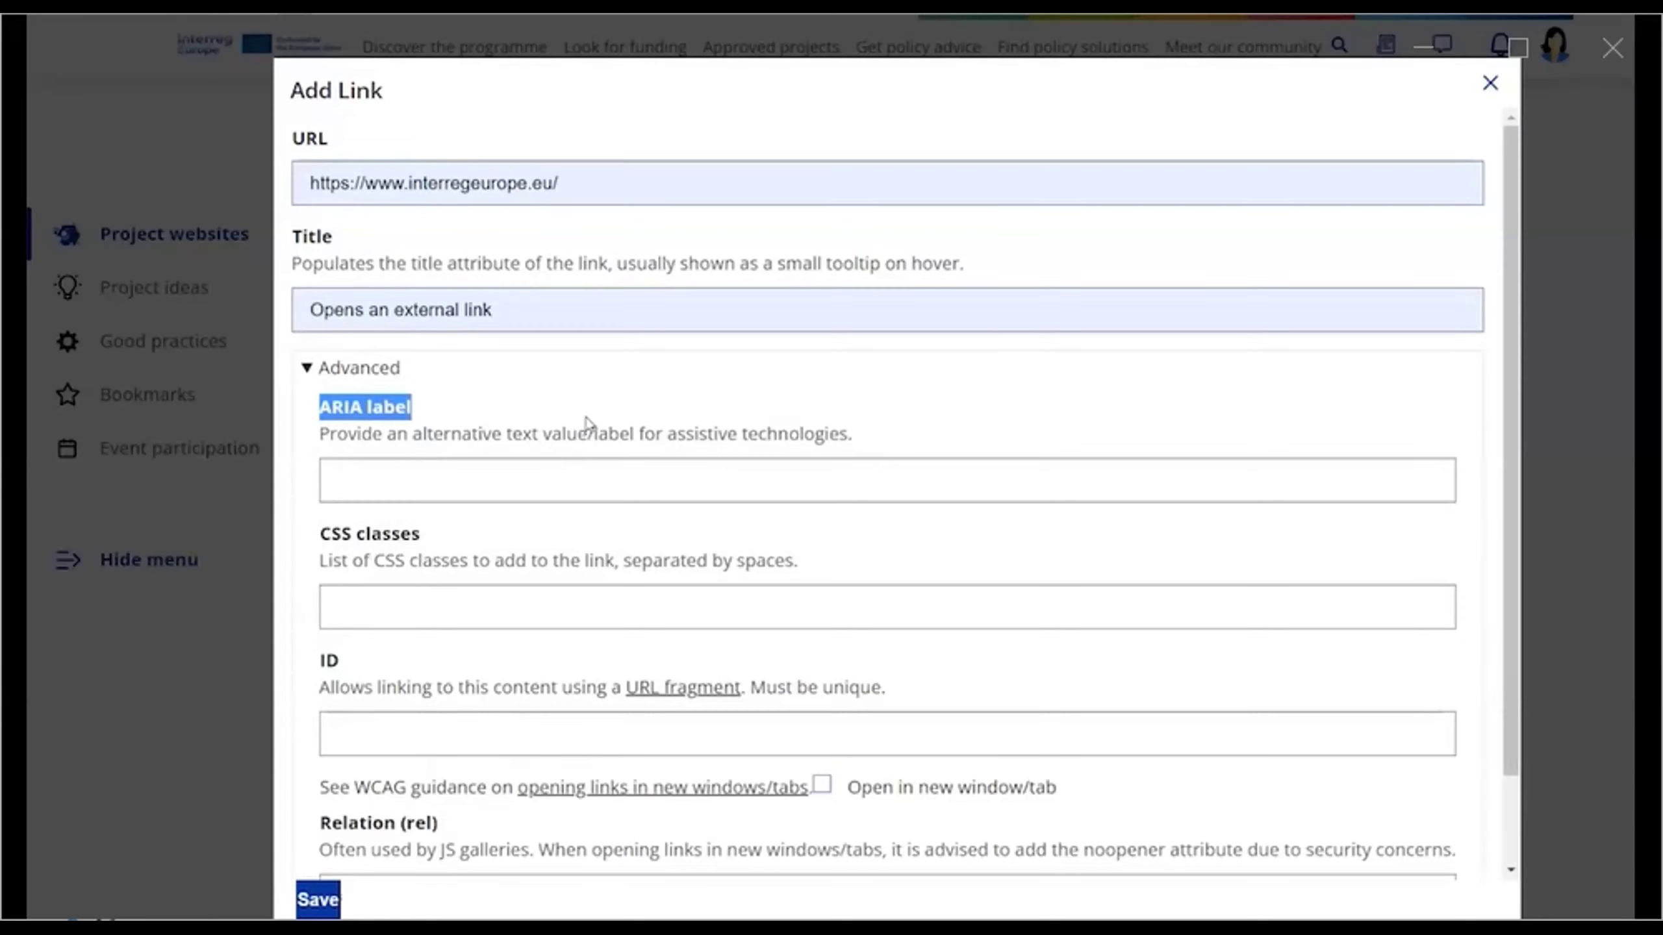
pyautogui.click(531, 473)
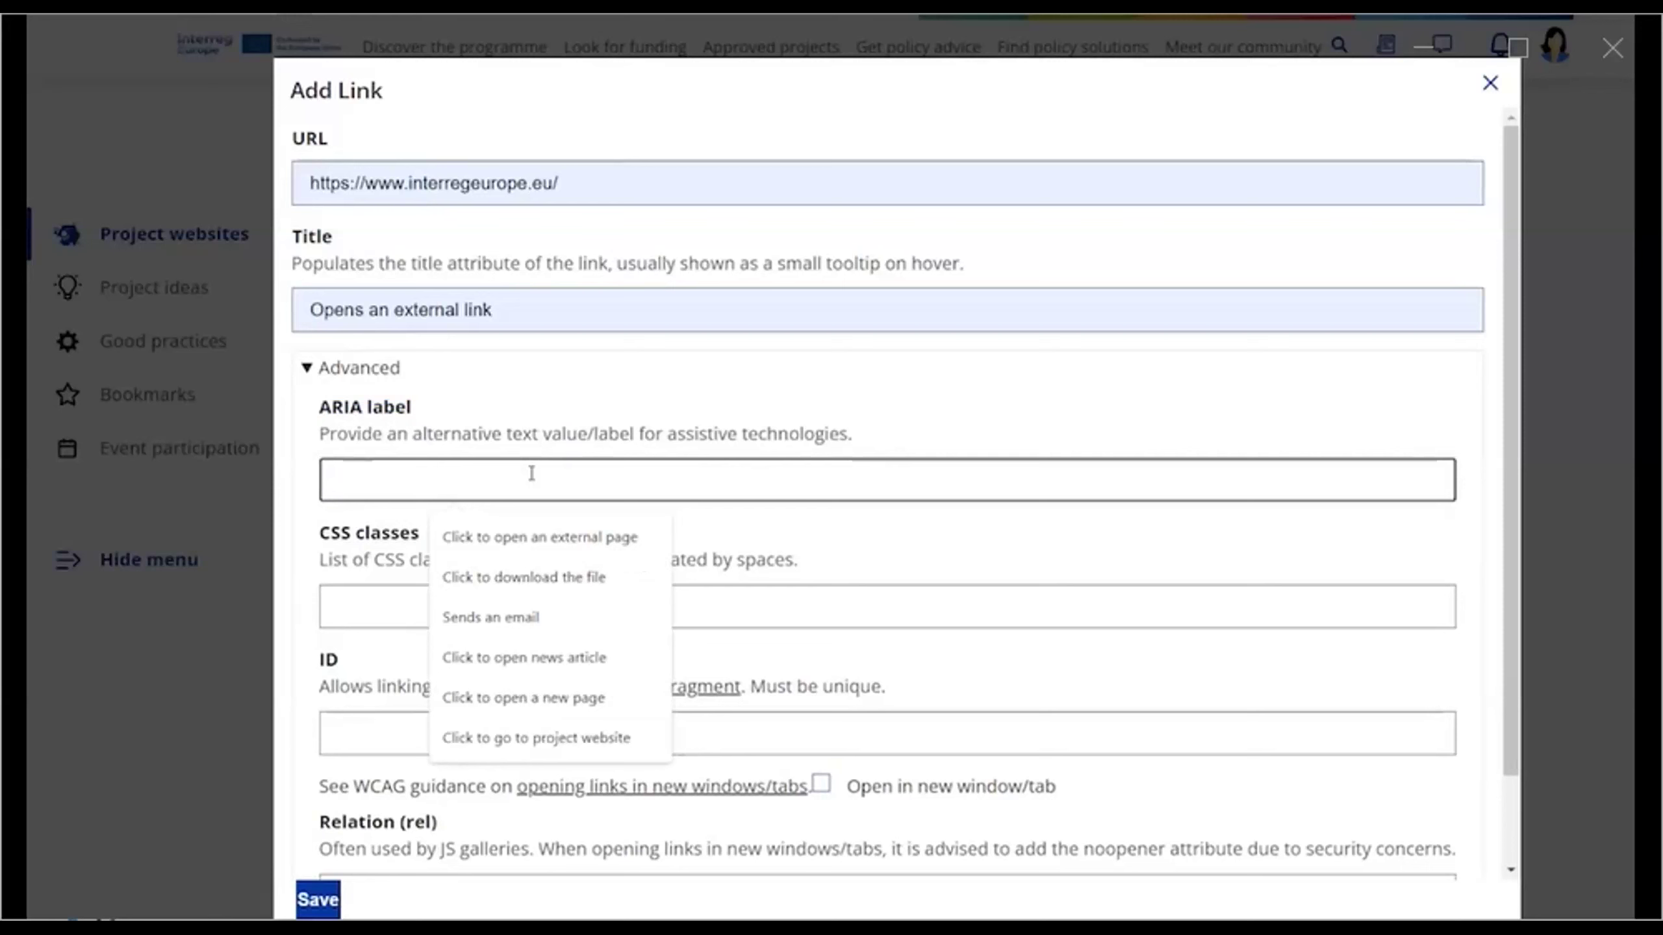
pyautogui.write('Opens')
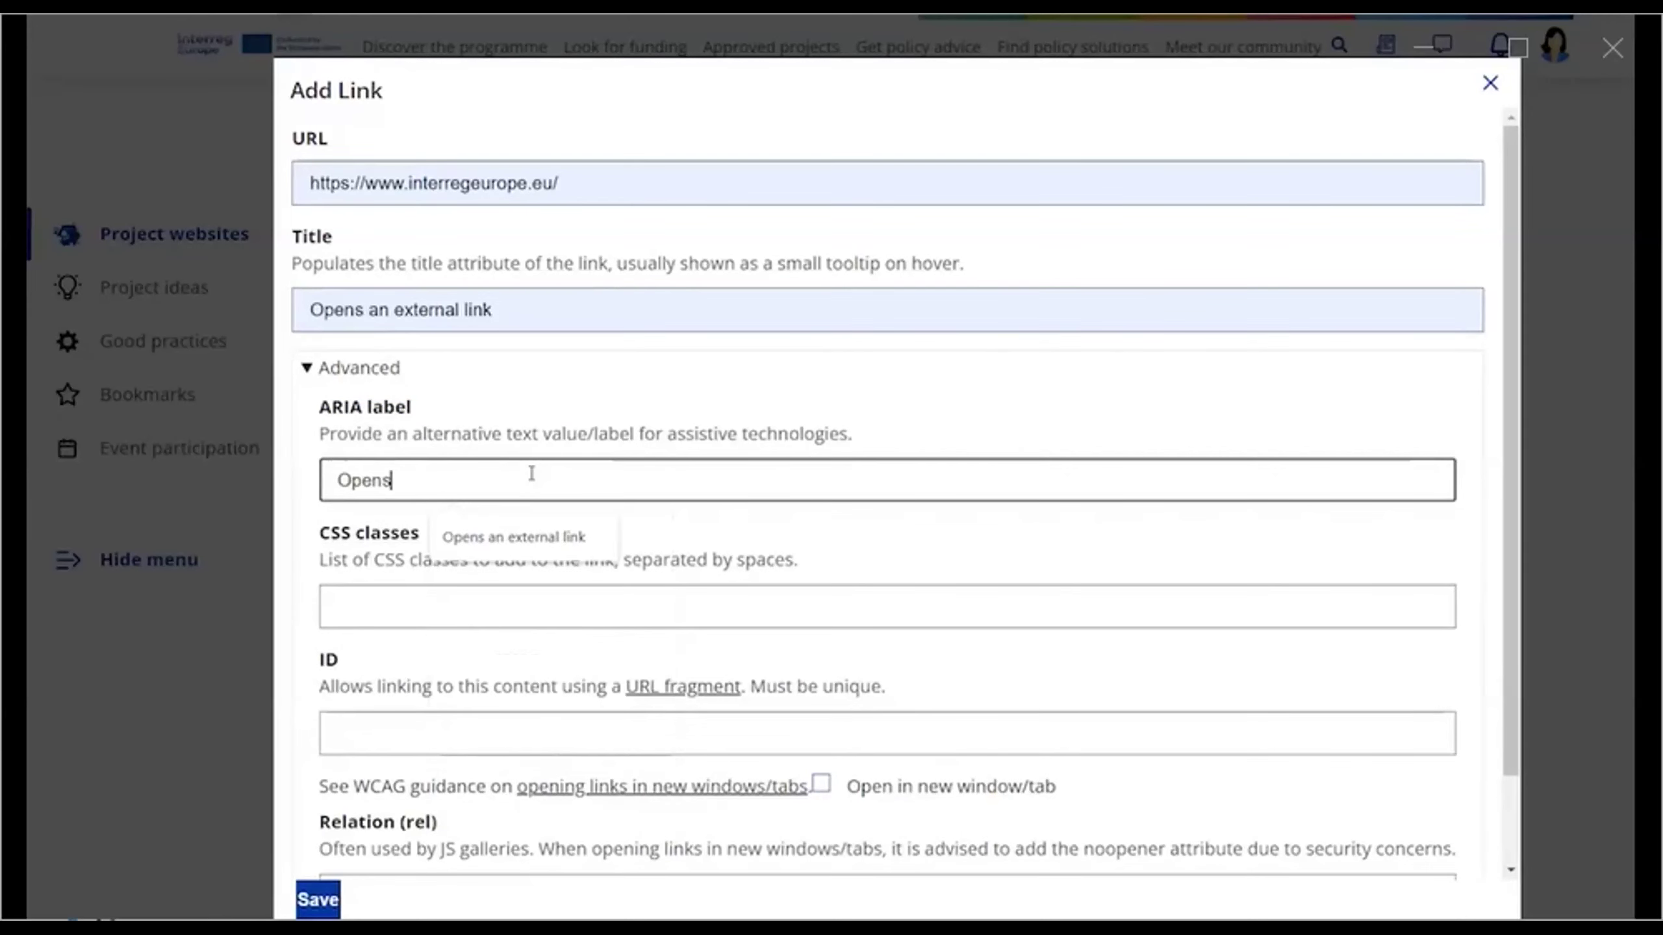
pyautogui.click(488, 538)
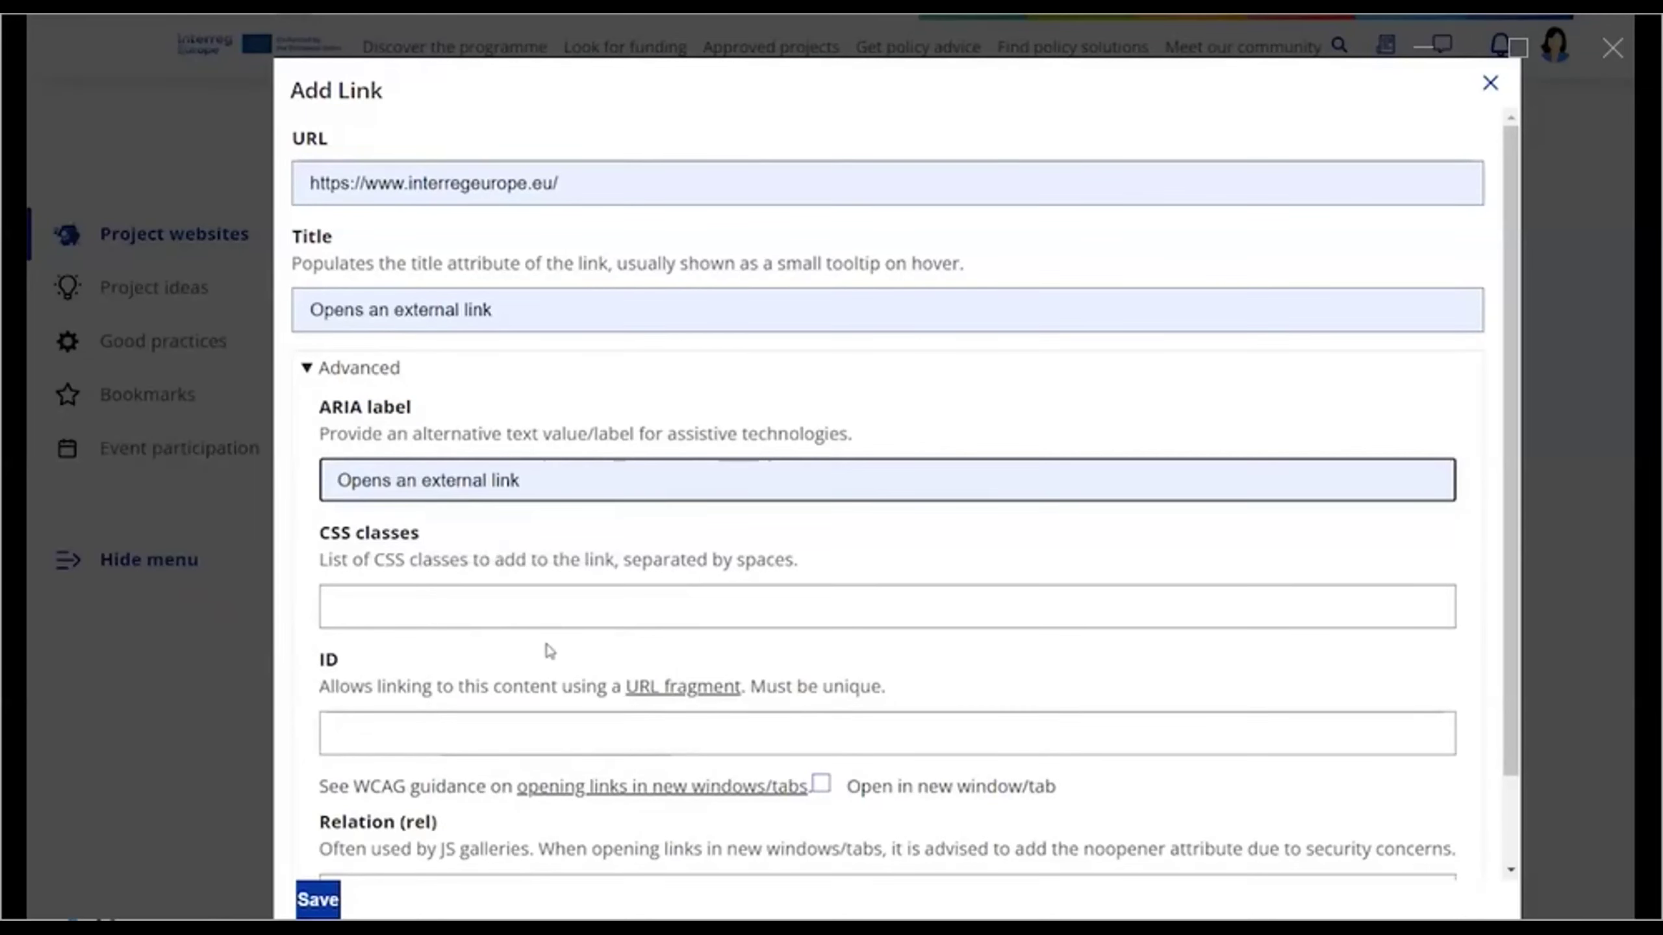
pyautogui.scroll(-2, 550, 651)
pyautogui.click(332, 905)
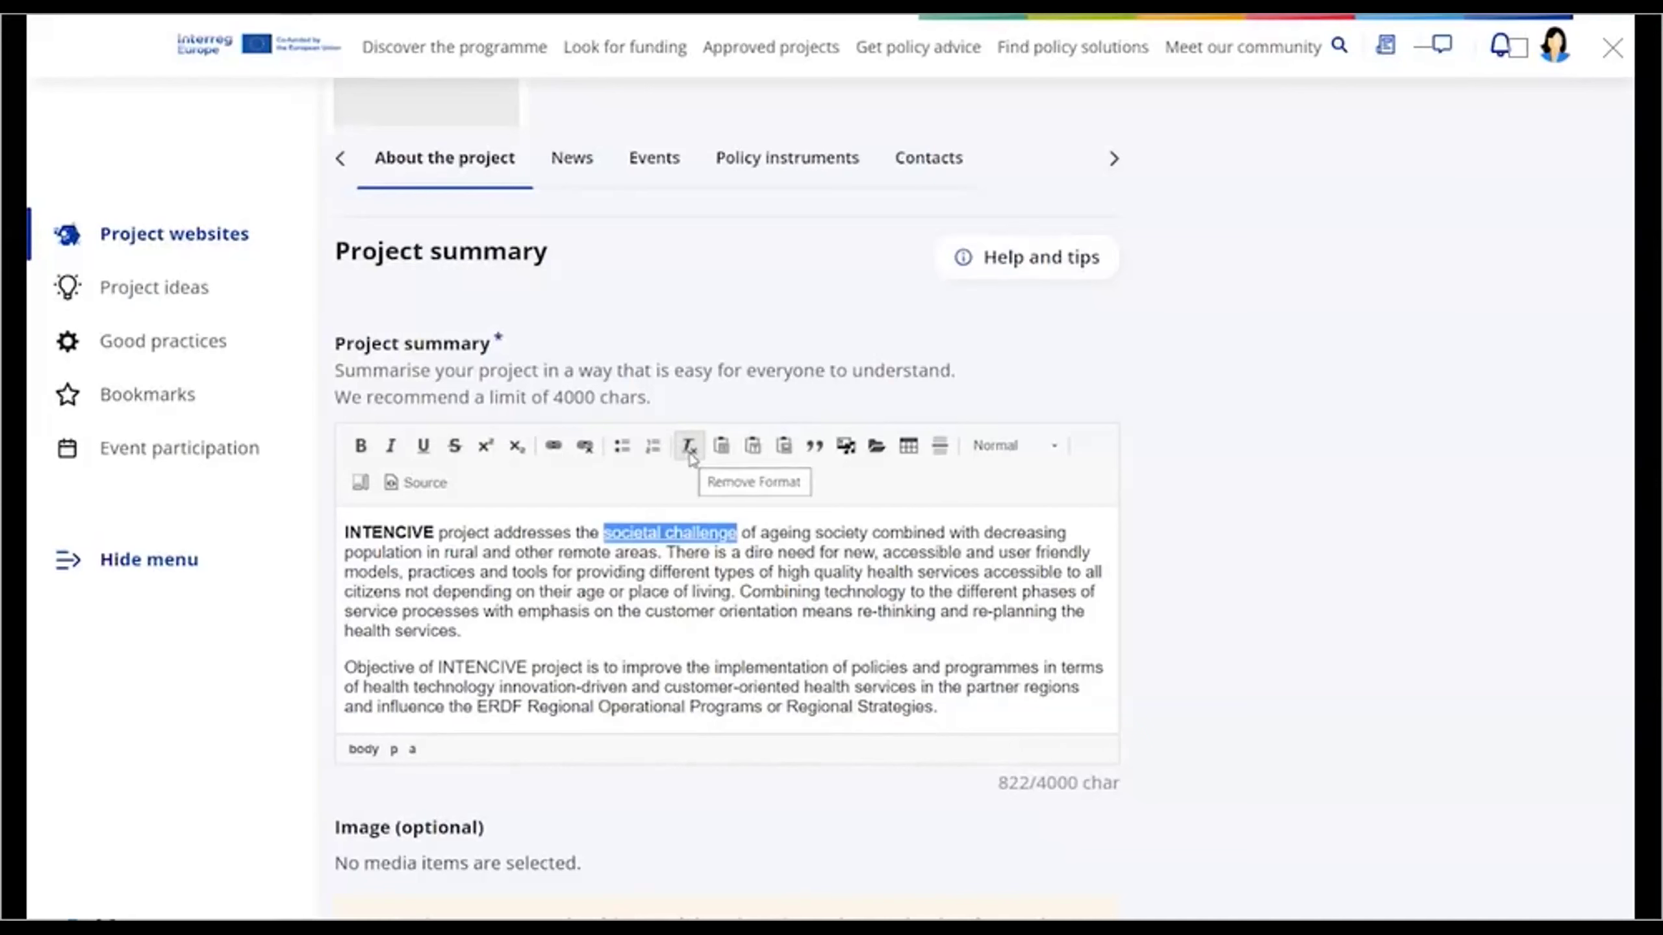
# Inspect the project summary's HTML source, return to the formatted text and look at the sections below it
pyautogui.click(419, 496)
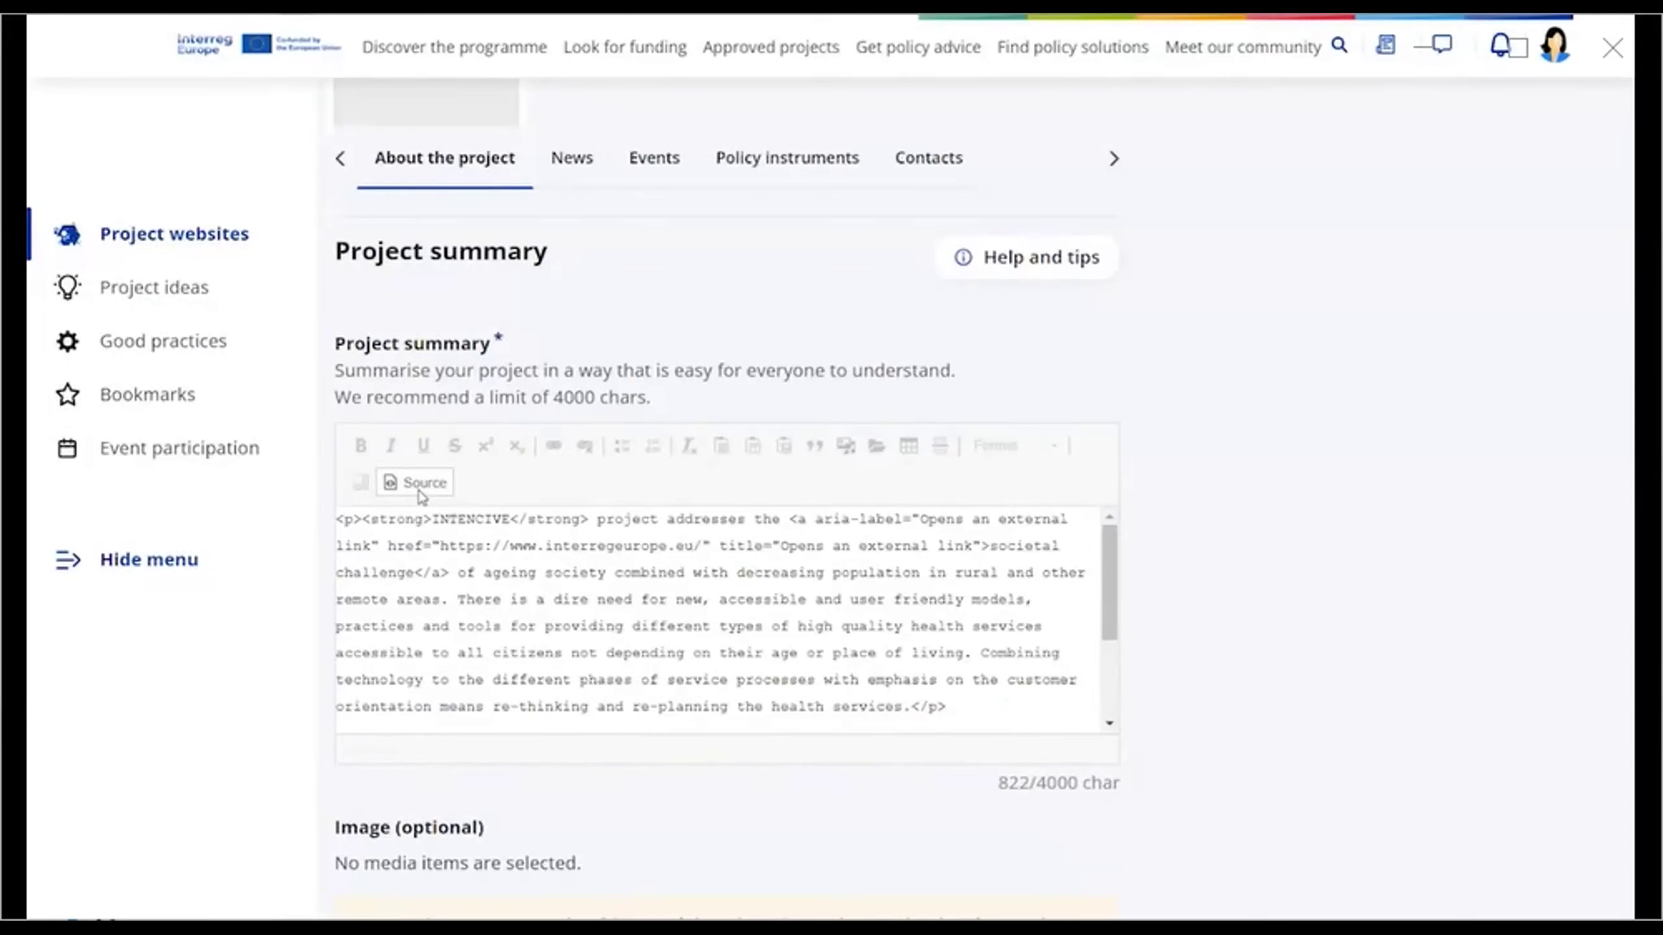
pyautogui.click(419, 491)
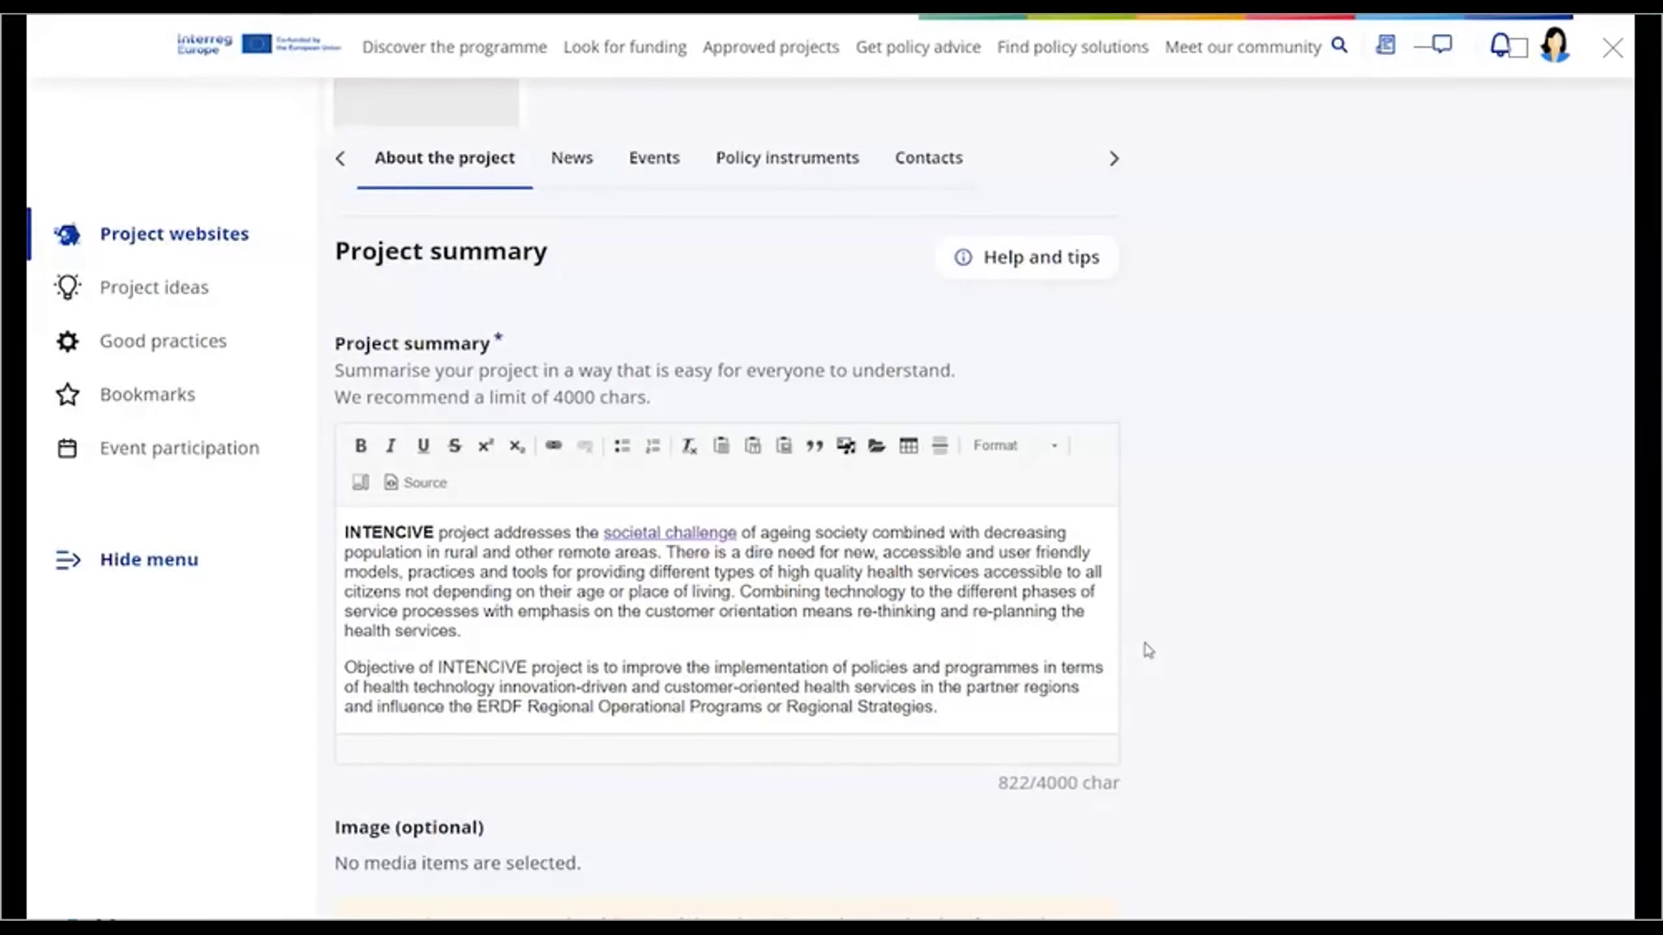
pyautogui.scroll(-15, 1148, 650)
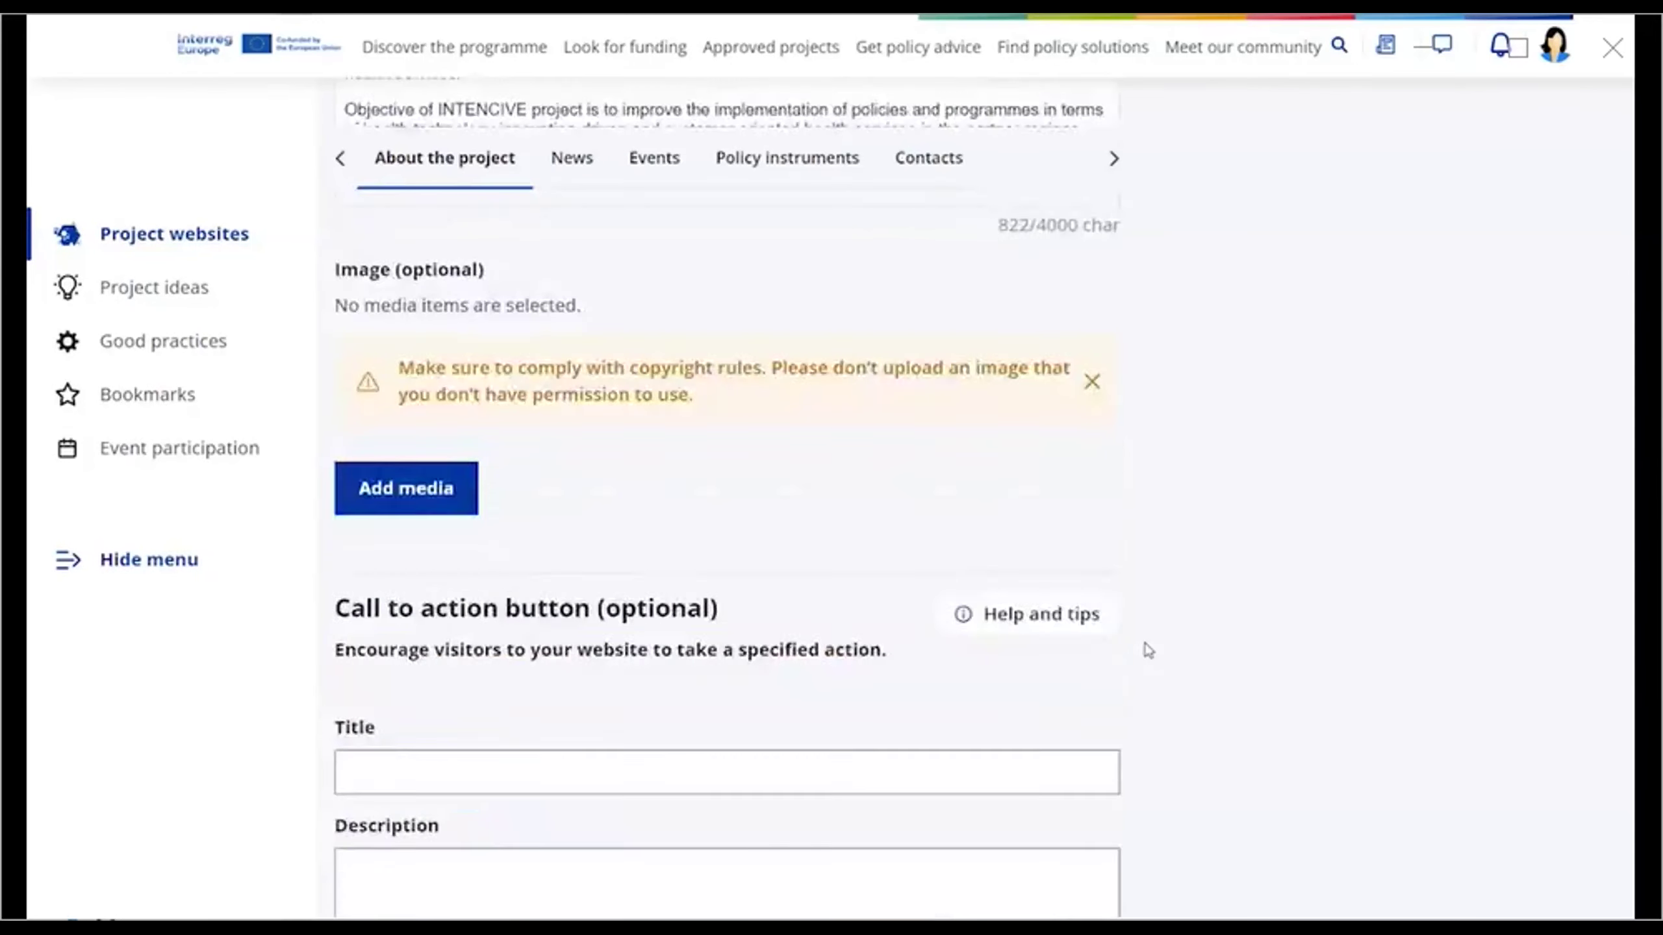
# Save the changes to the project homepage and look over the published page's project summary and call-to-action box
pyautogui.scroll(-15, 1146, 649)
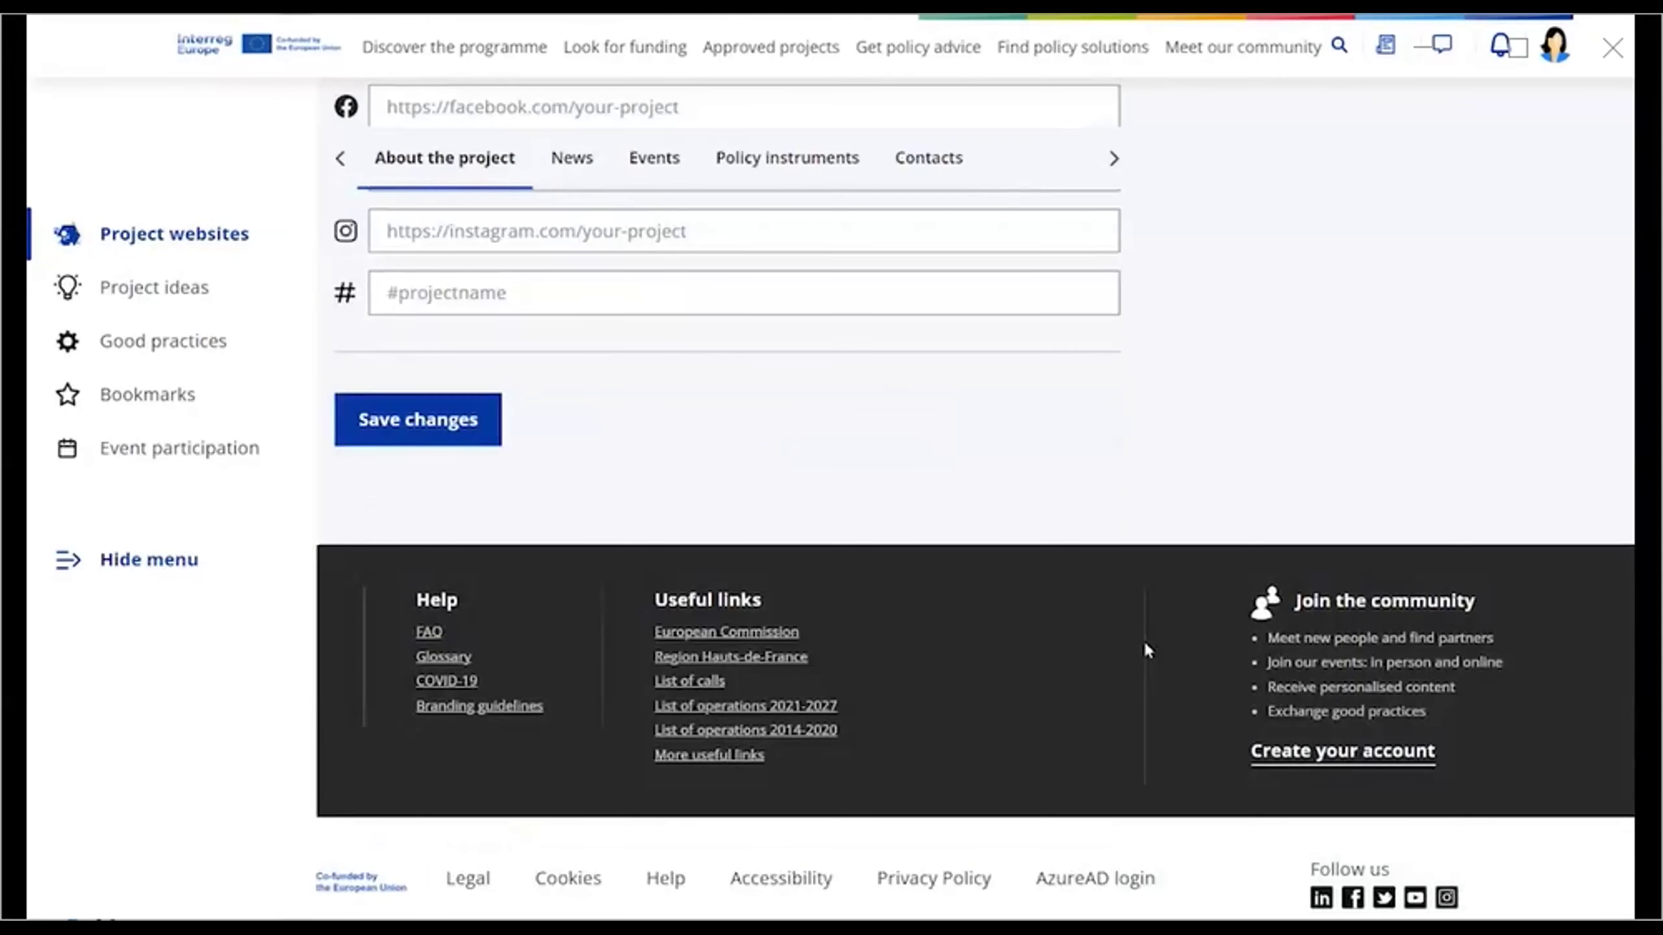
pyautogui.click(411, 423)
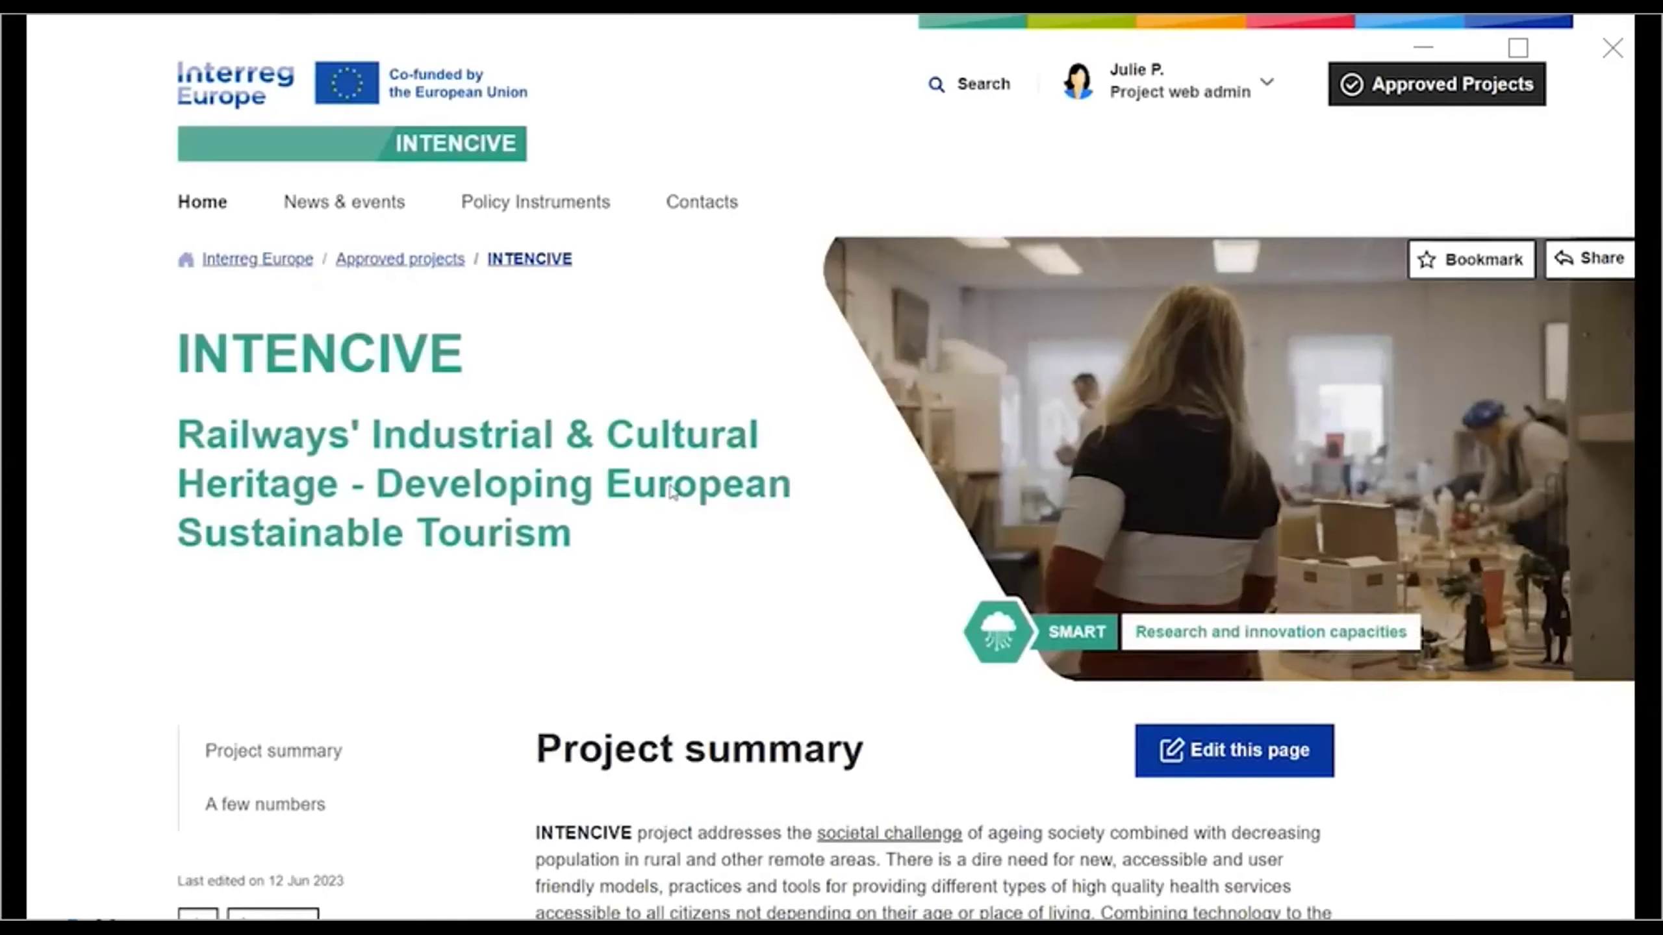
pyautogui.scroll(-5, 987, 432)
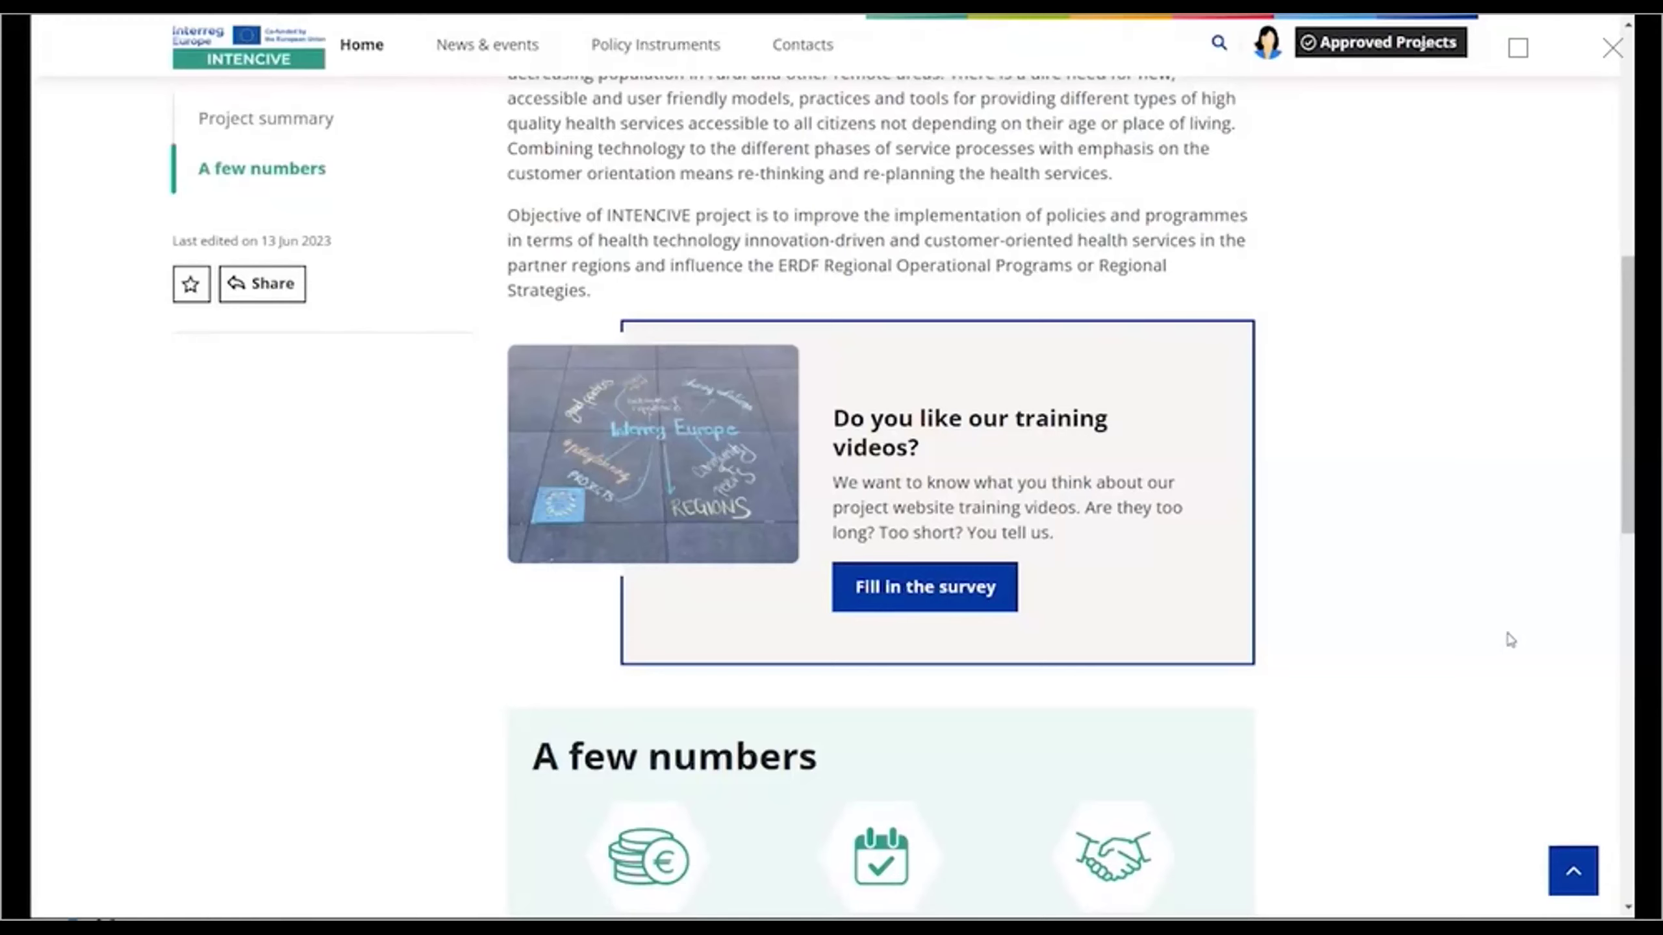
pyautogui.scroll(5, 1507, 638)
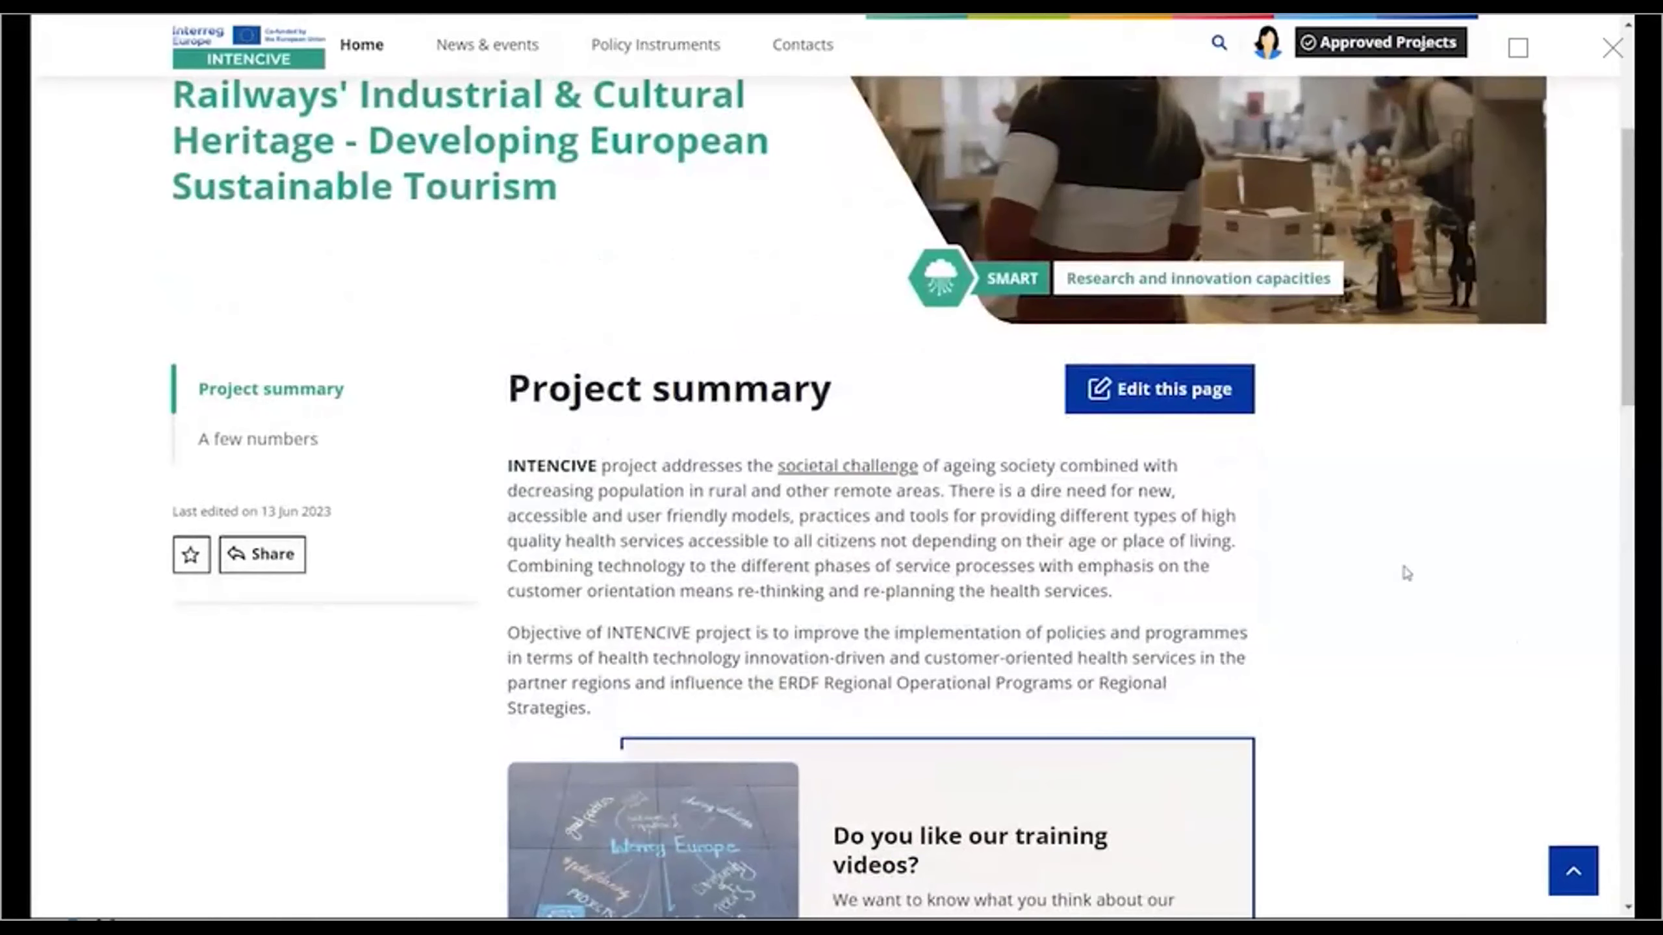
# Reopen the homepage for editing, go through the call-to-action and project change sections, and save the page
pyautogui.click(1201, 398)
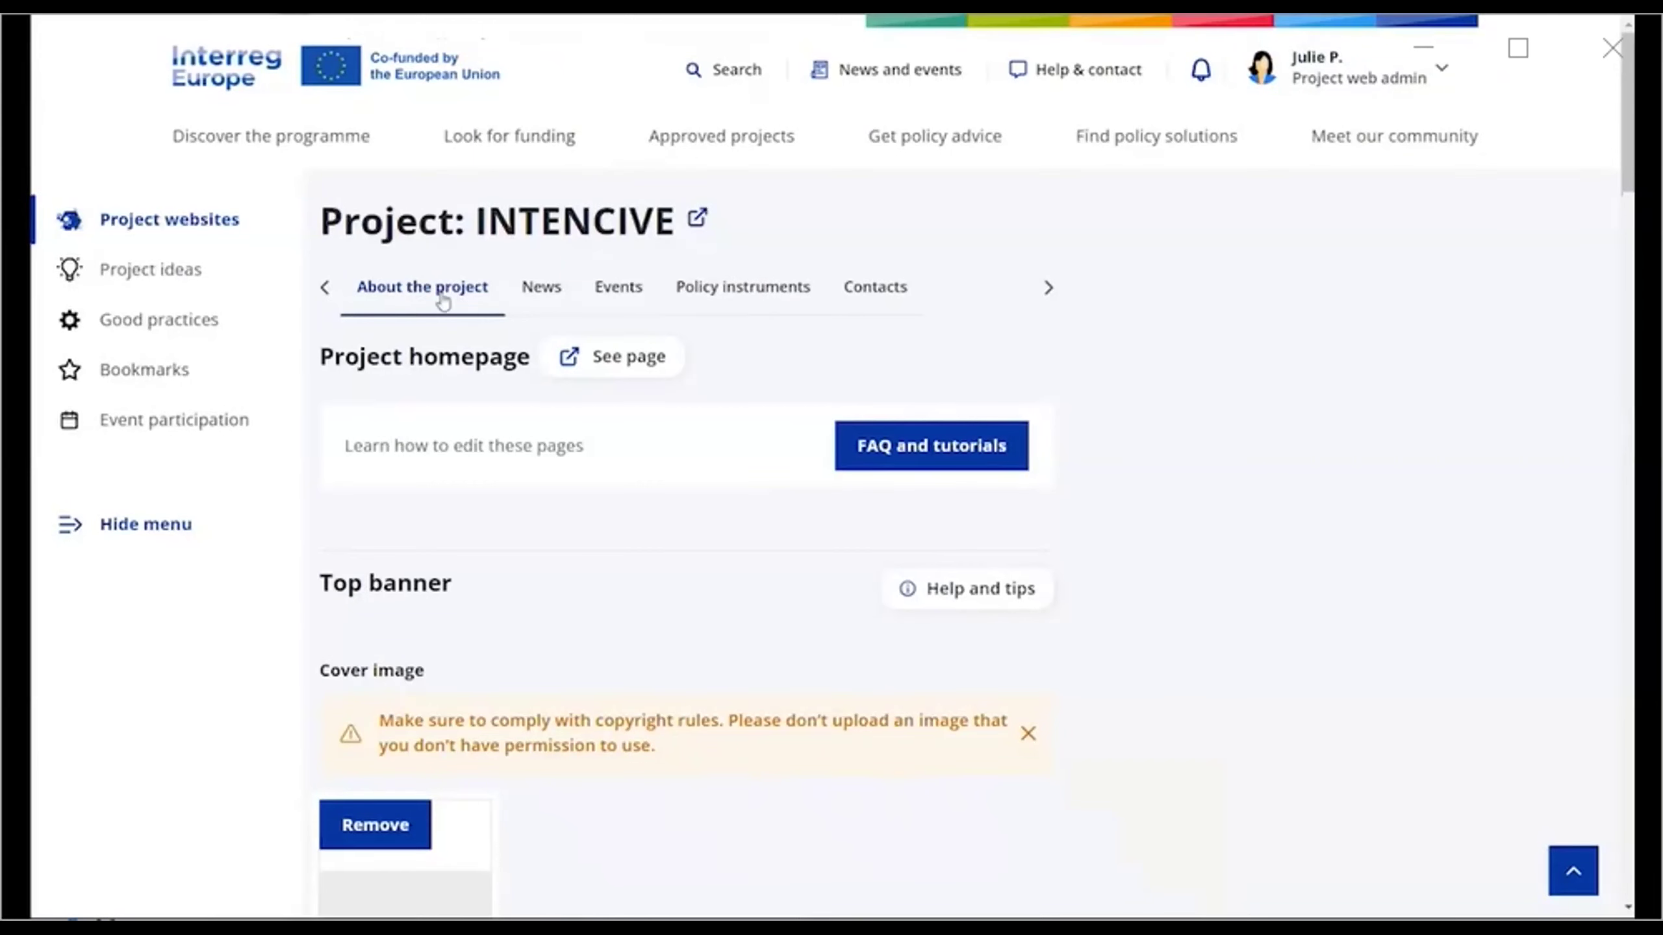
pyautogui.scroll(-10, 442, 300)
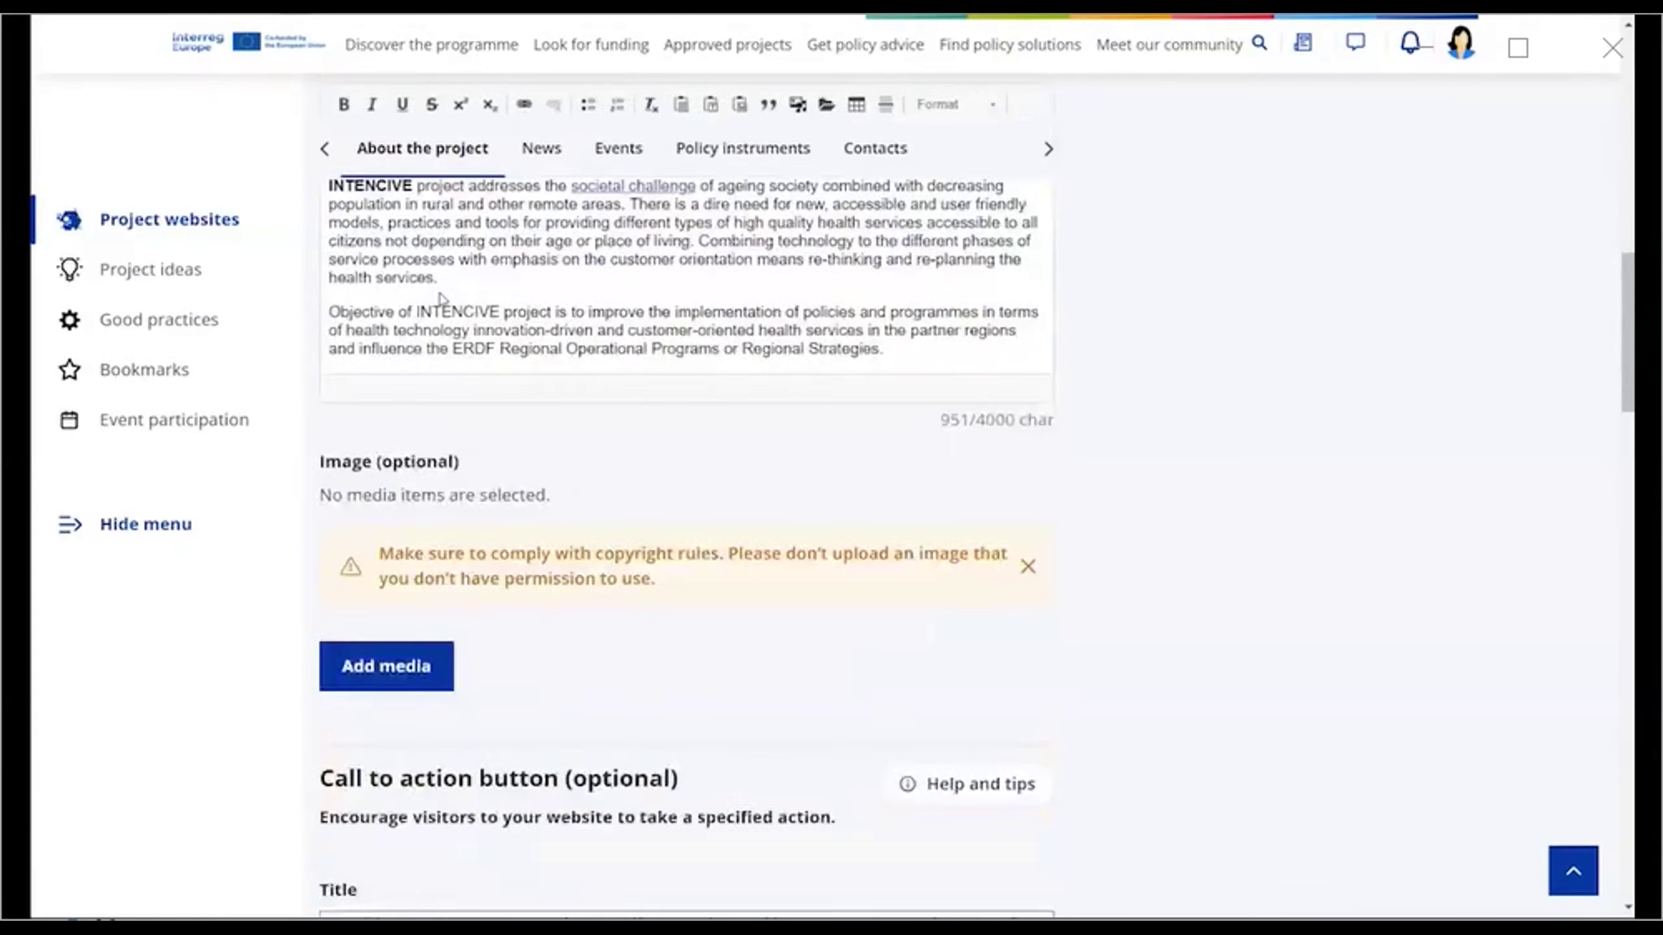
pyautogui.scroll(-3, 442, 301)
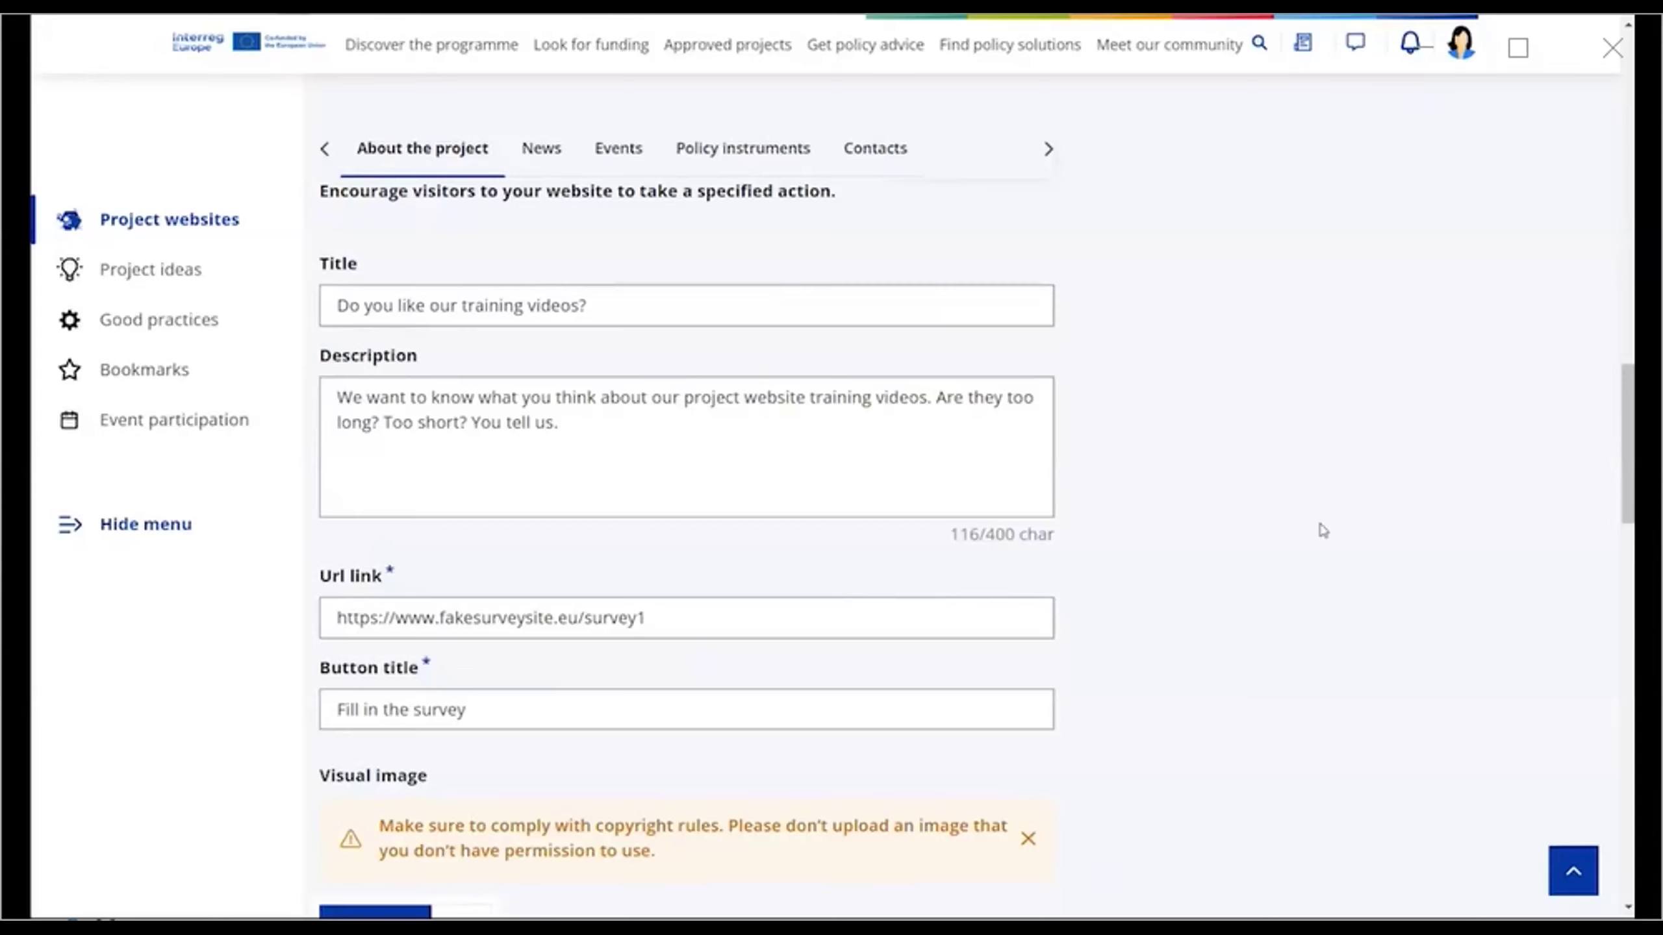
pyautogui.scroll(-3, 1342, 532)
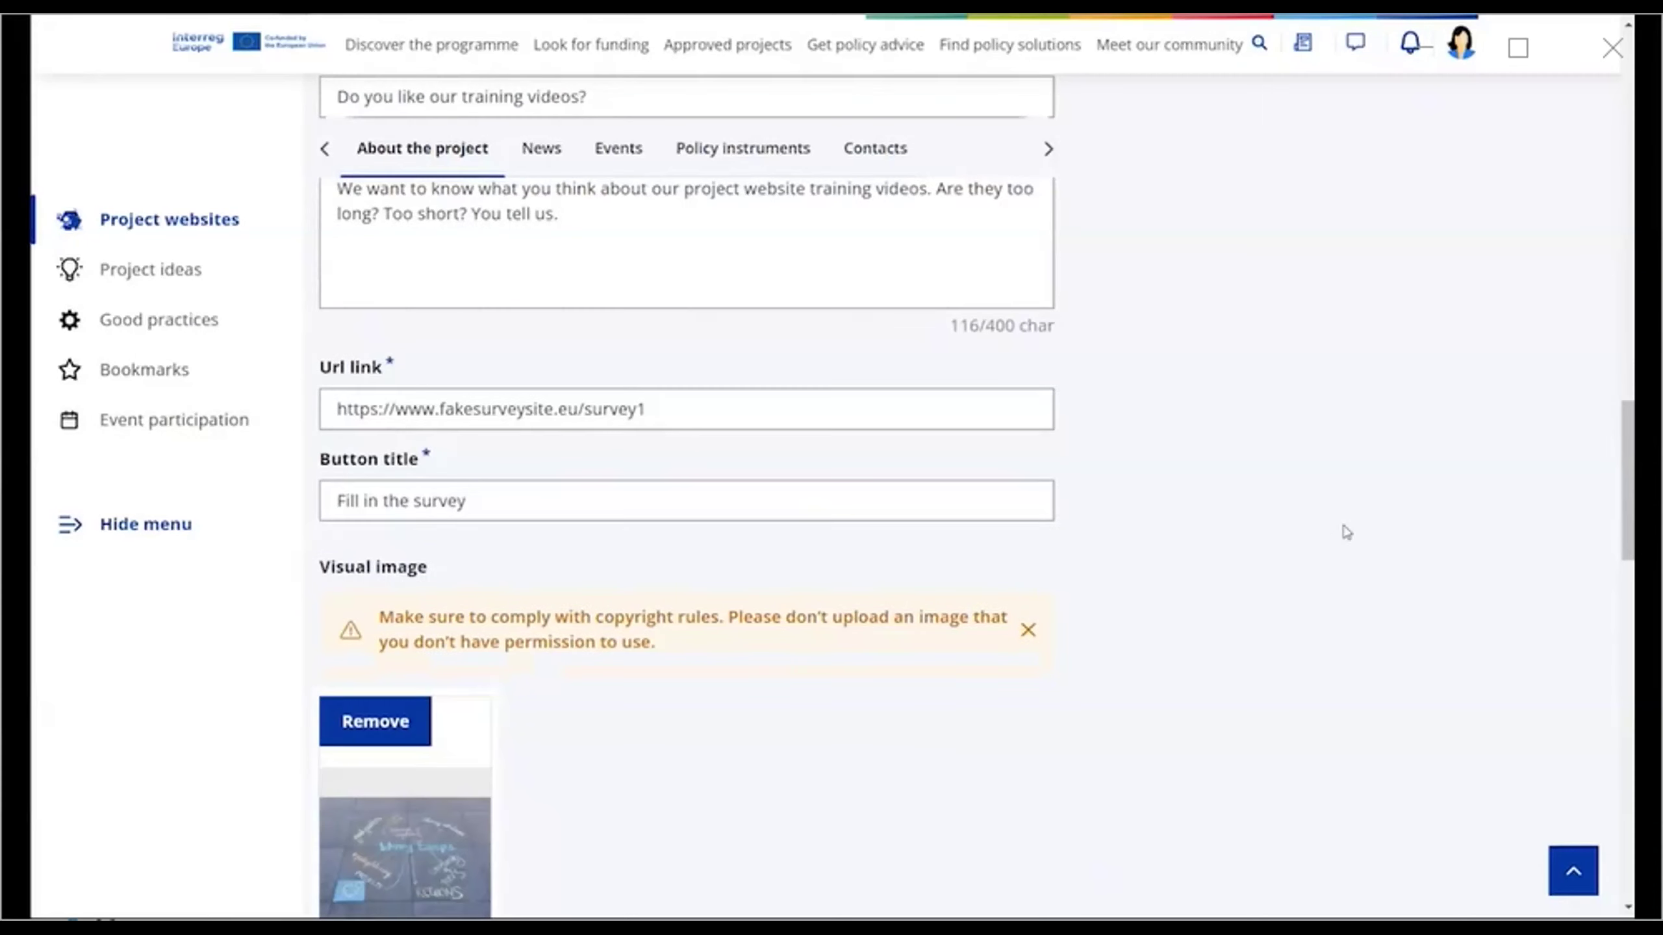
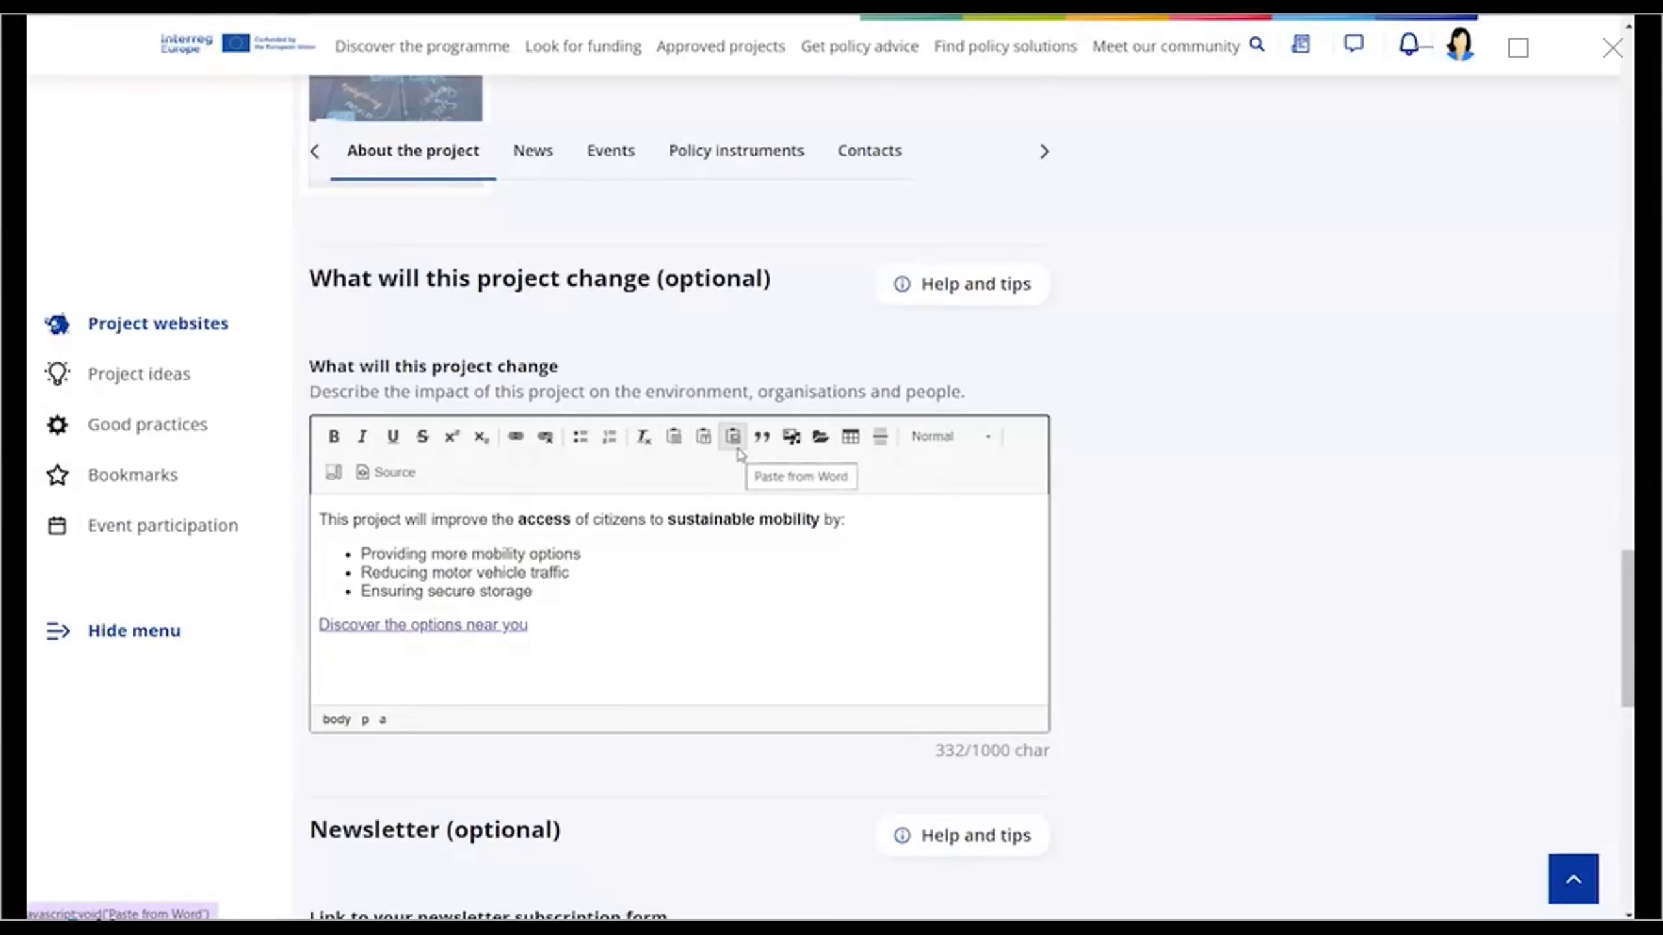
pyautogui.scroll(-12, 864, 588)
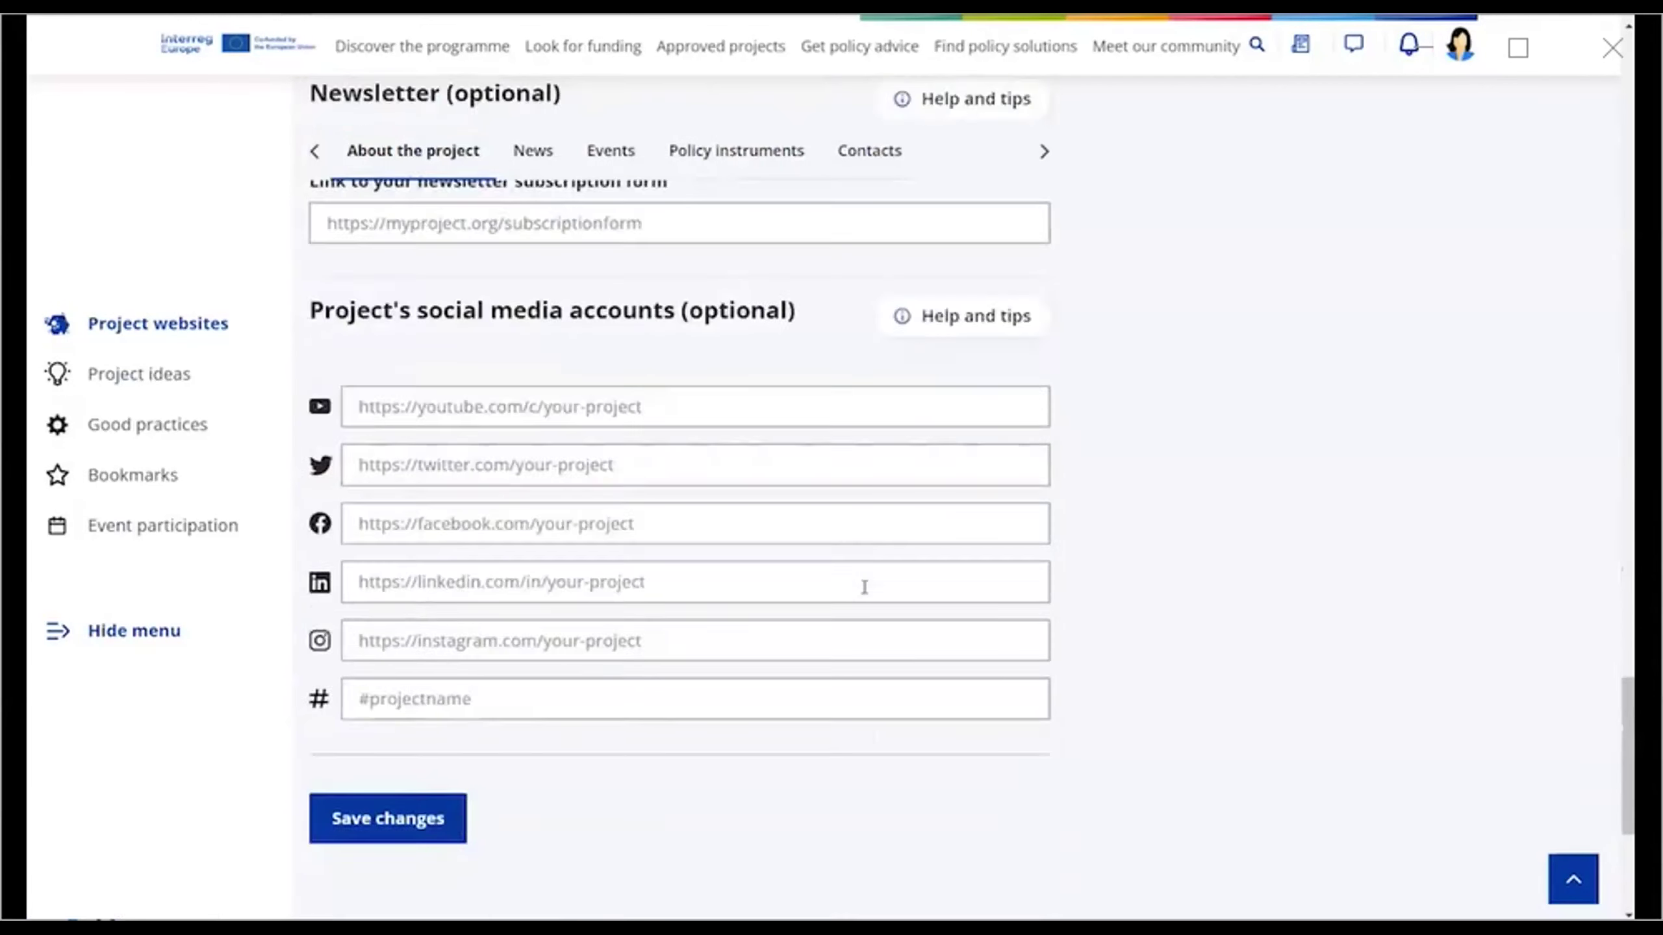
pyautogui.click(461, 612)
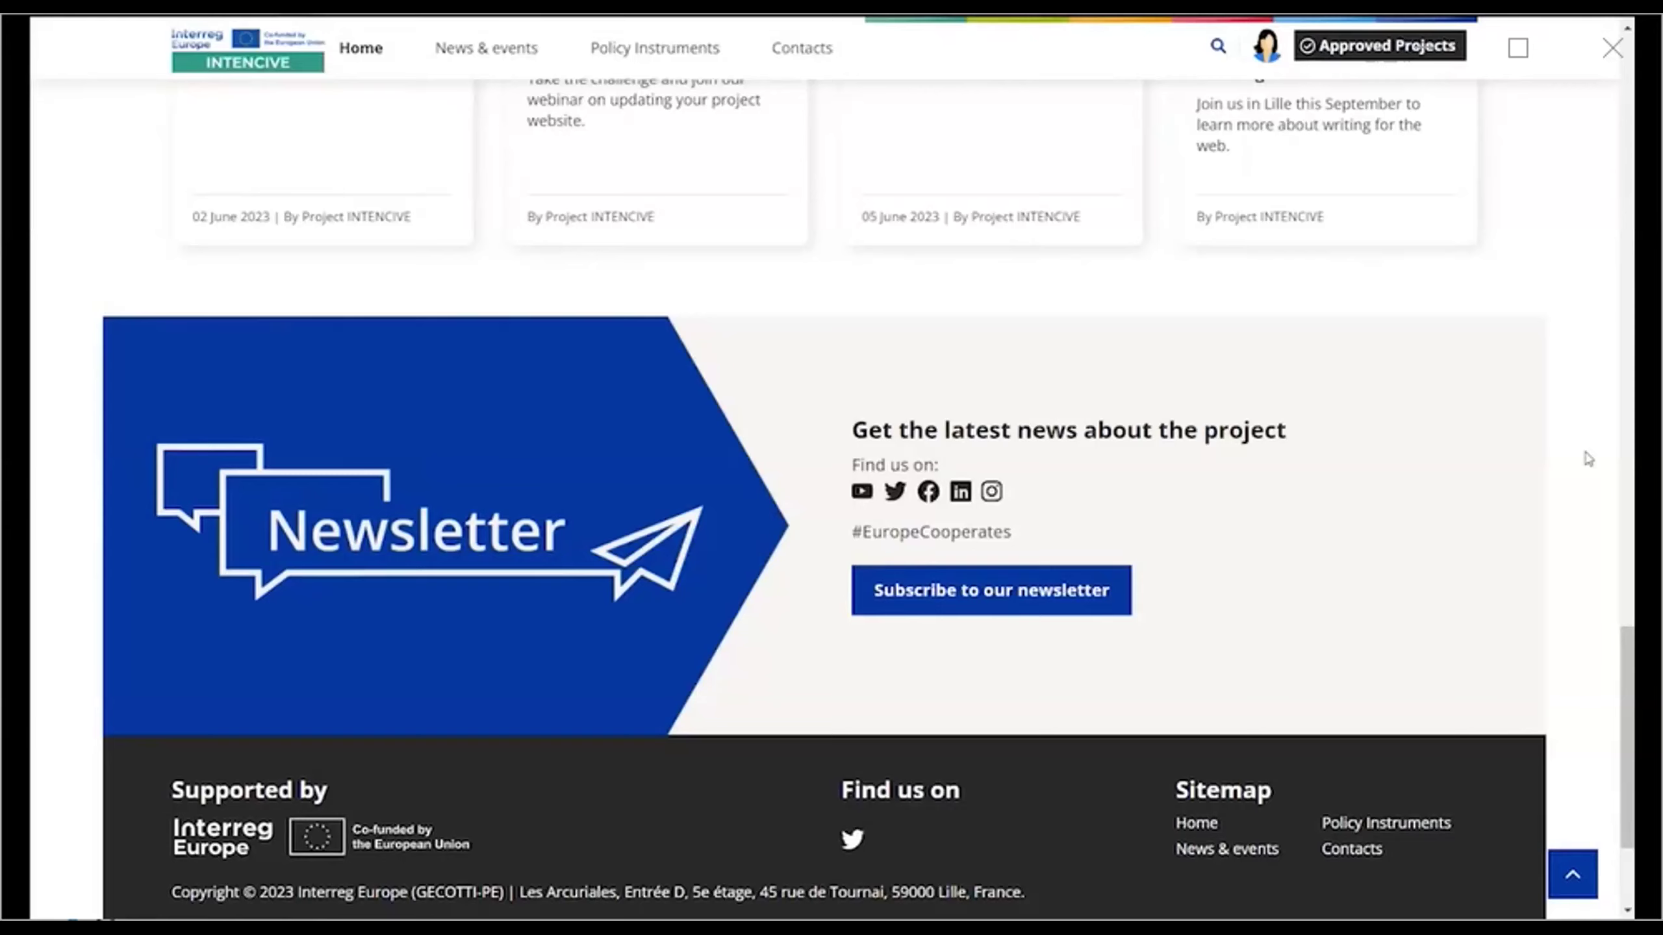
# Return from the published page to editing the homepage and check the newsletter link and social media account fields
pyautogui.scroll(15, 1588, 459)
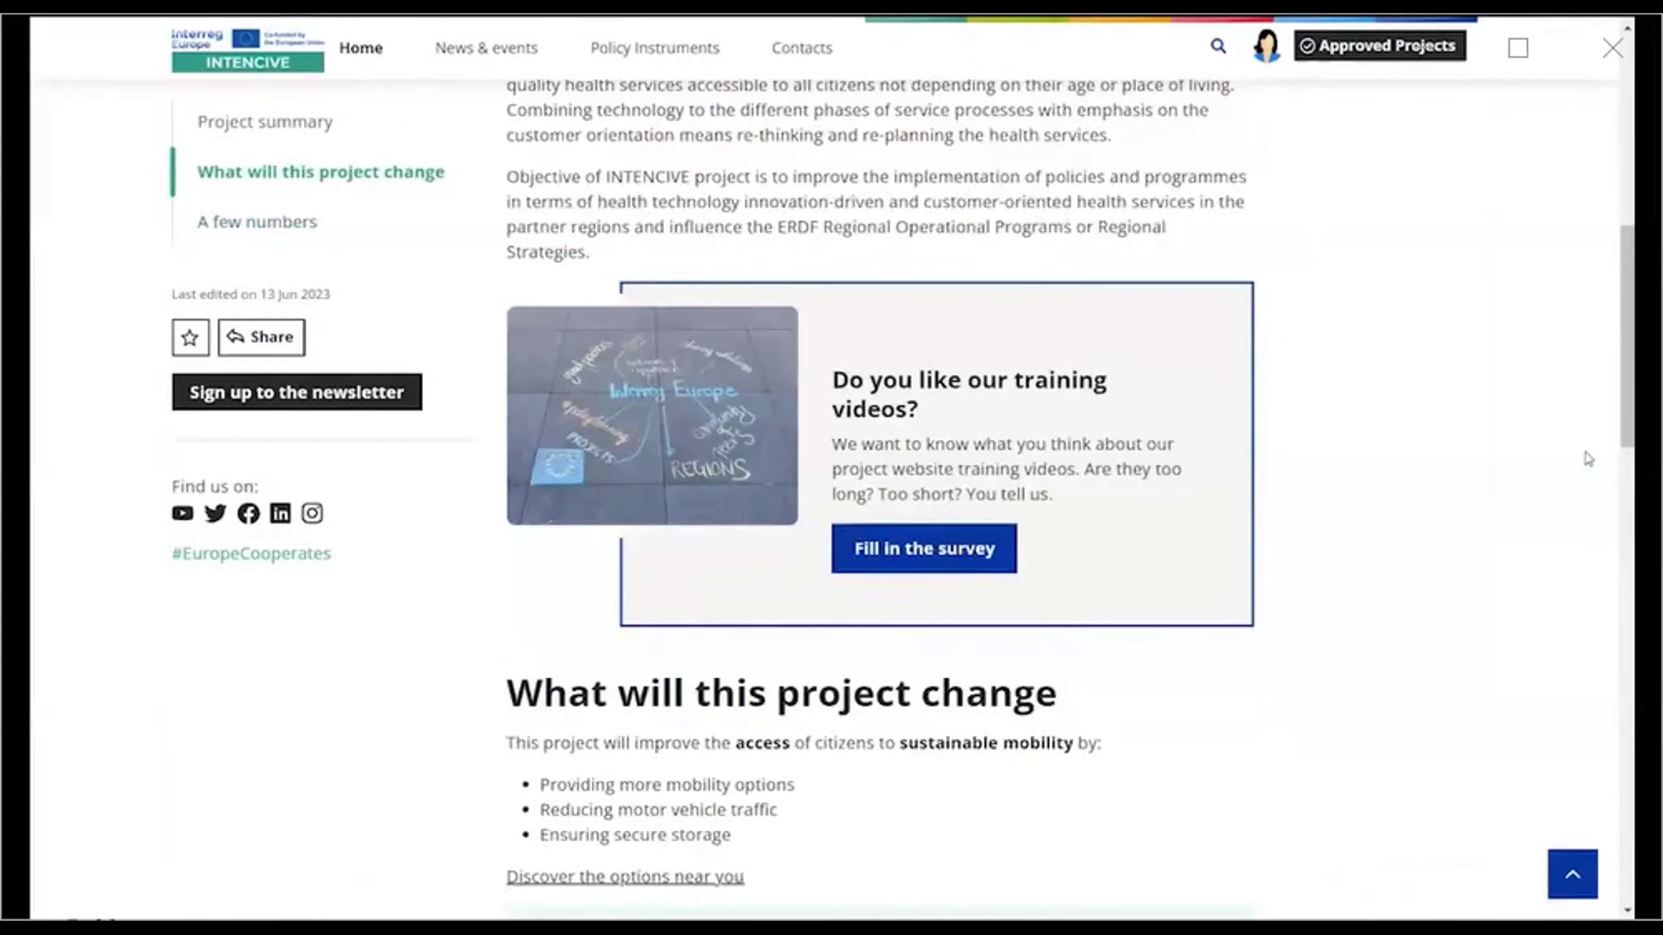
pyautogui.scroll(5, 1589, 458)
pyautogui.click(1082, 414)
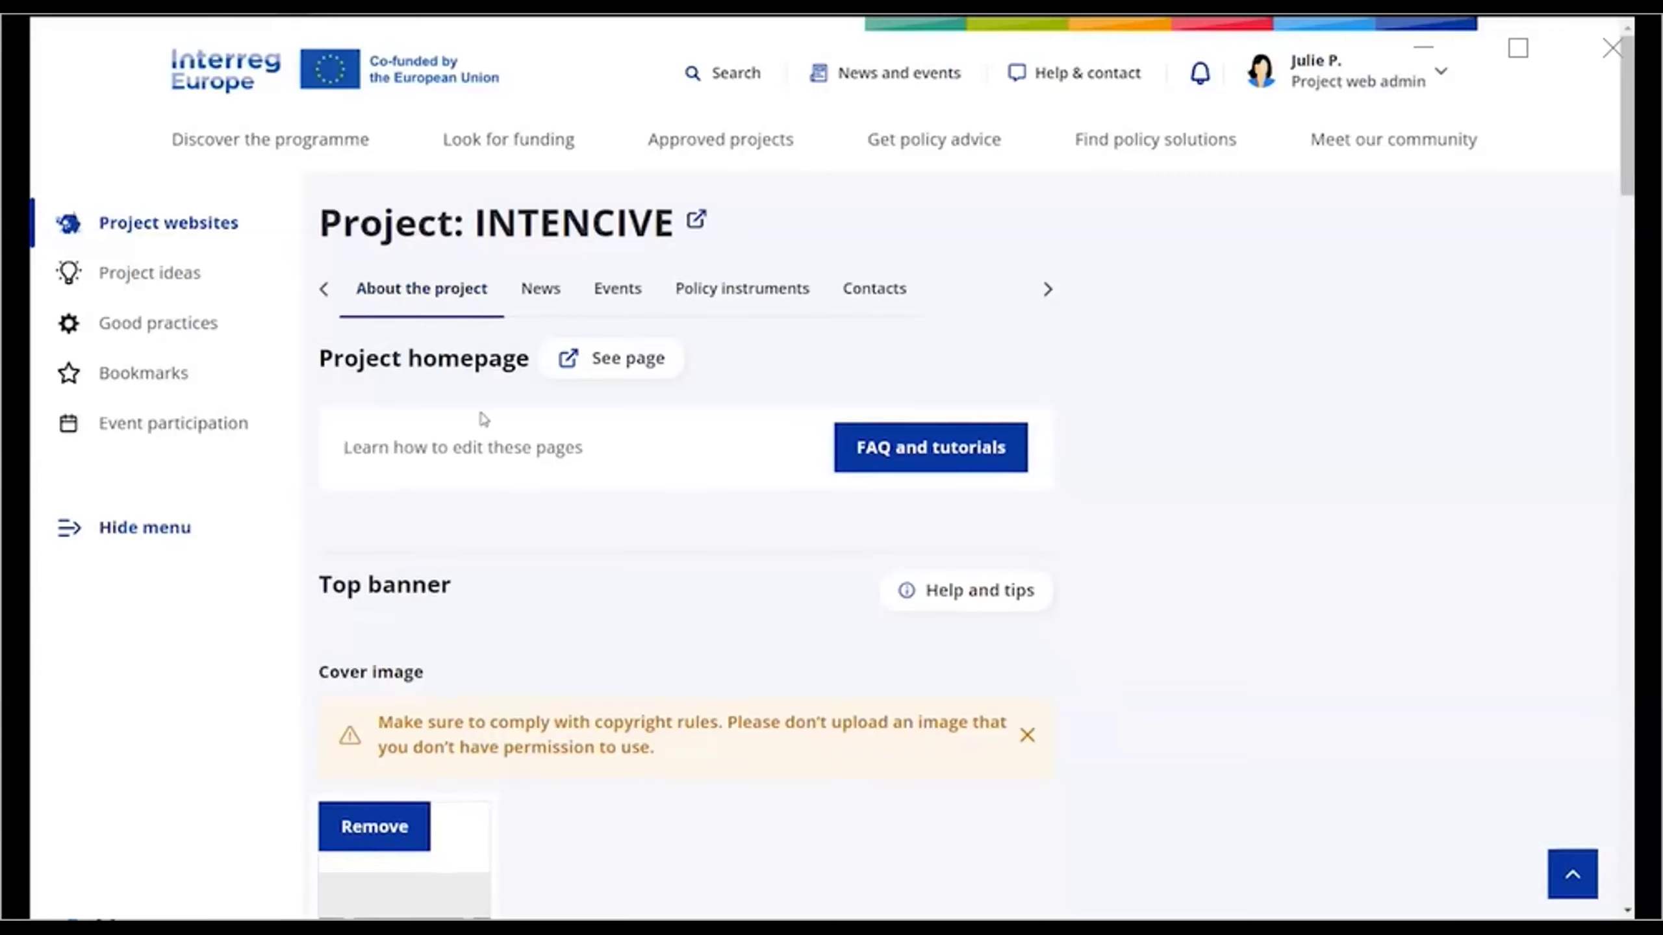
pyautogui.scroll(-15, 483, 417)
pyautogui.scroll(-10, 483, 419)
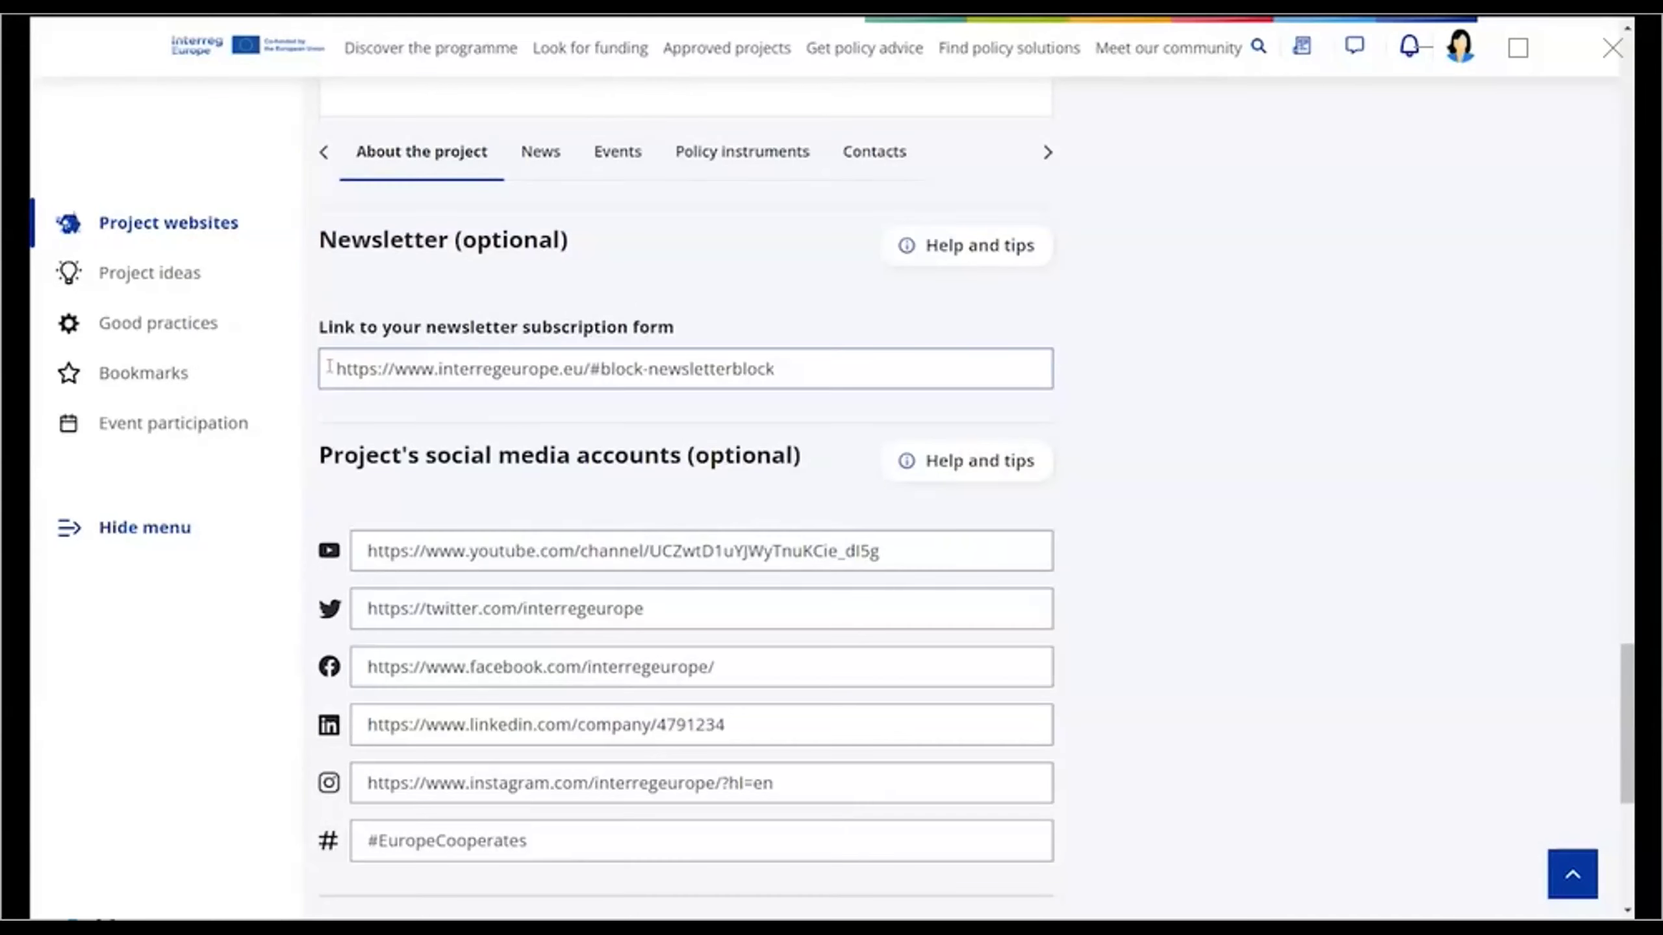
pyautogui.scroll(-5, 329, 367)
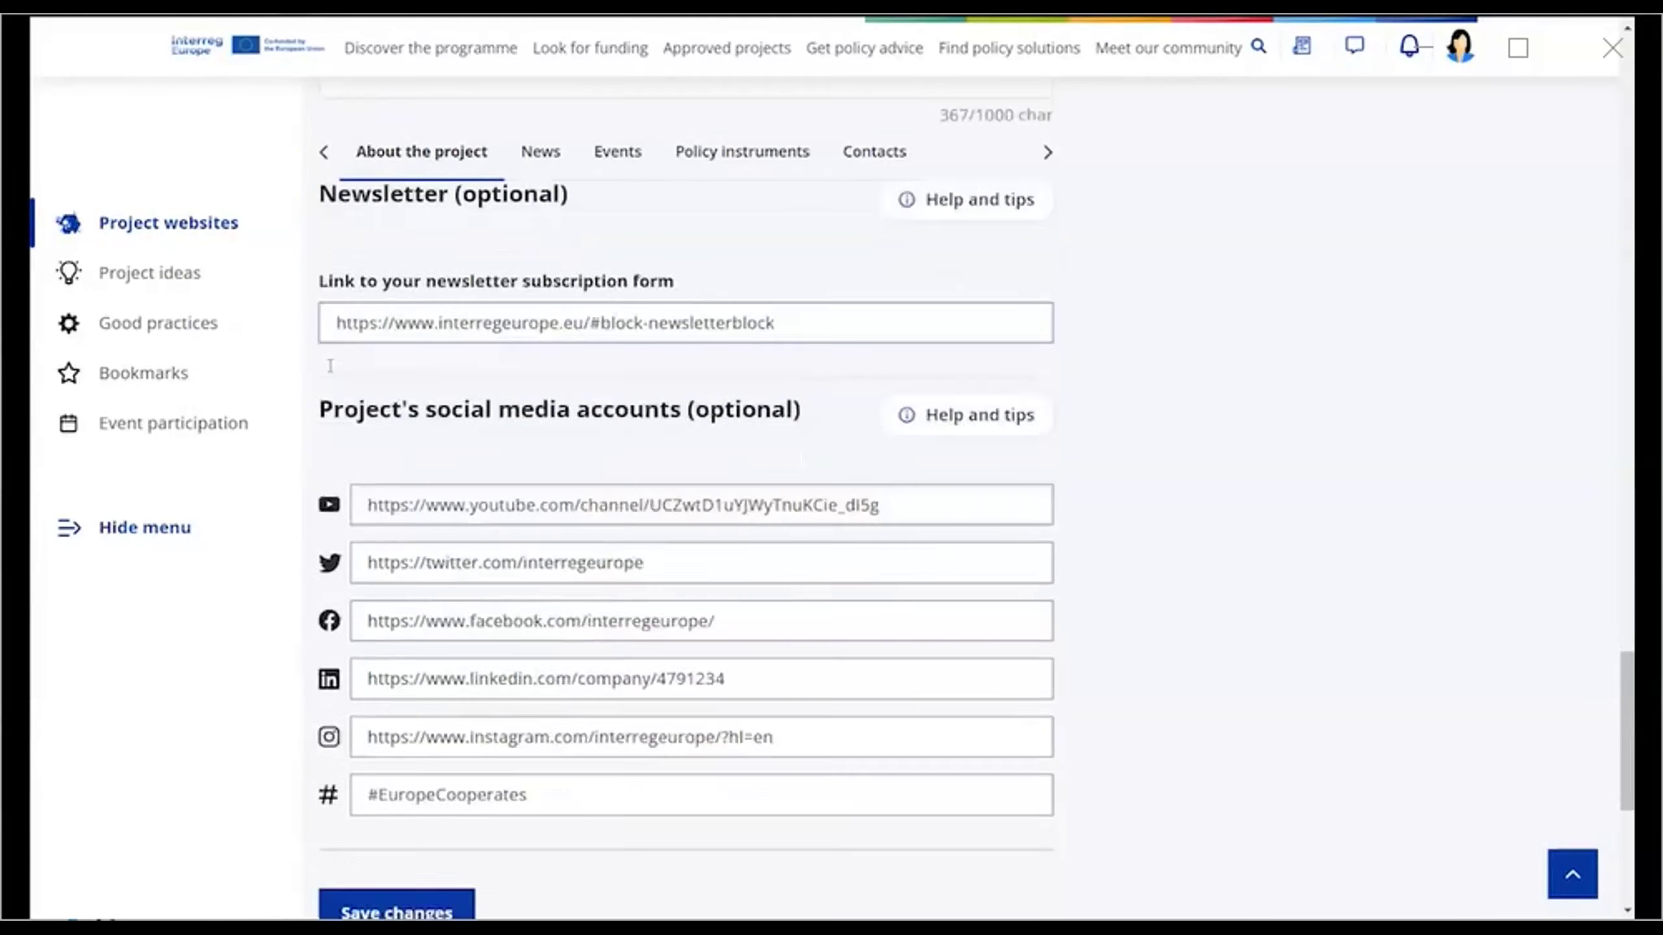
# Save the homepage with its newsletter subscription link, social media accounts and project hashtag
pyautogui.click(401, 557)
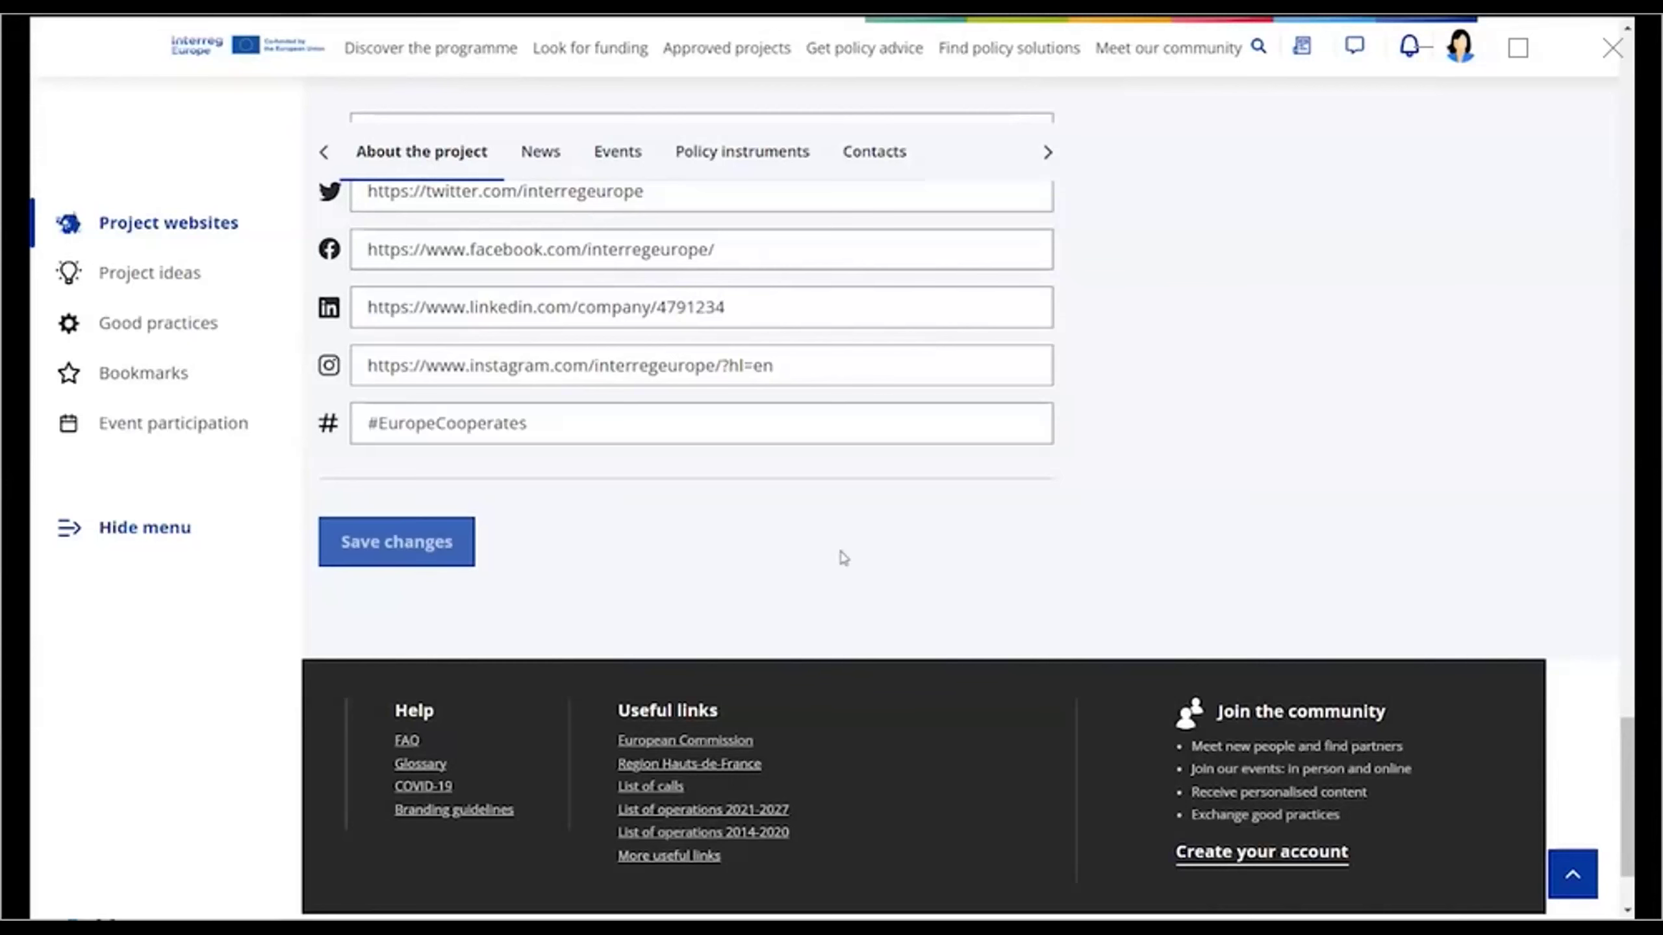
pyautogui.scroll(5, 1401, 491)
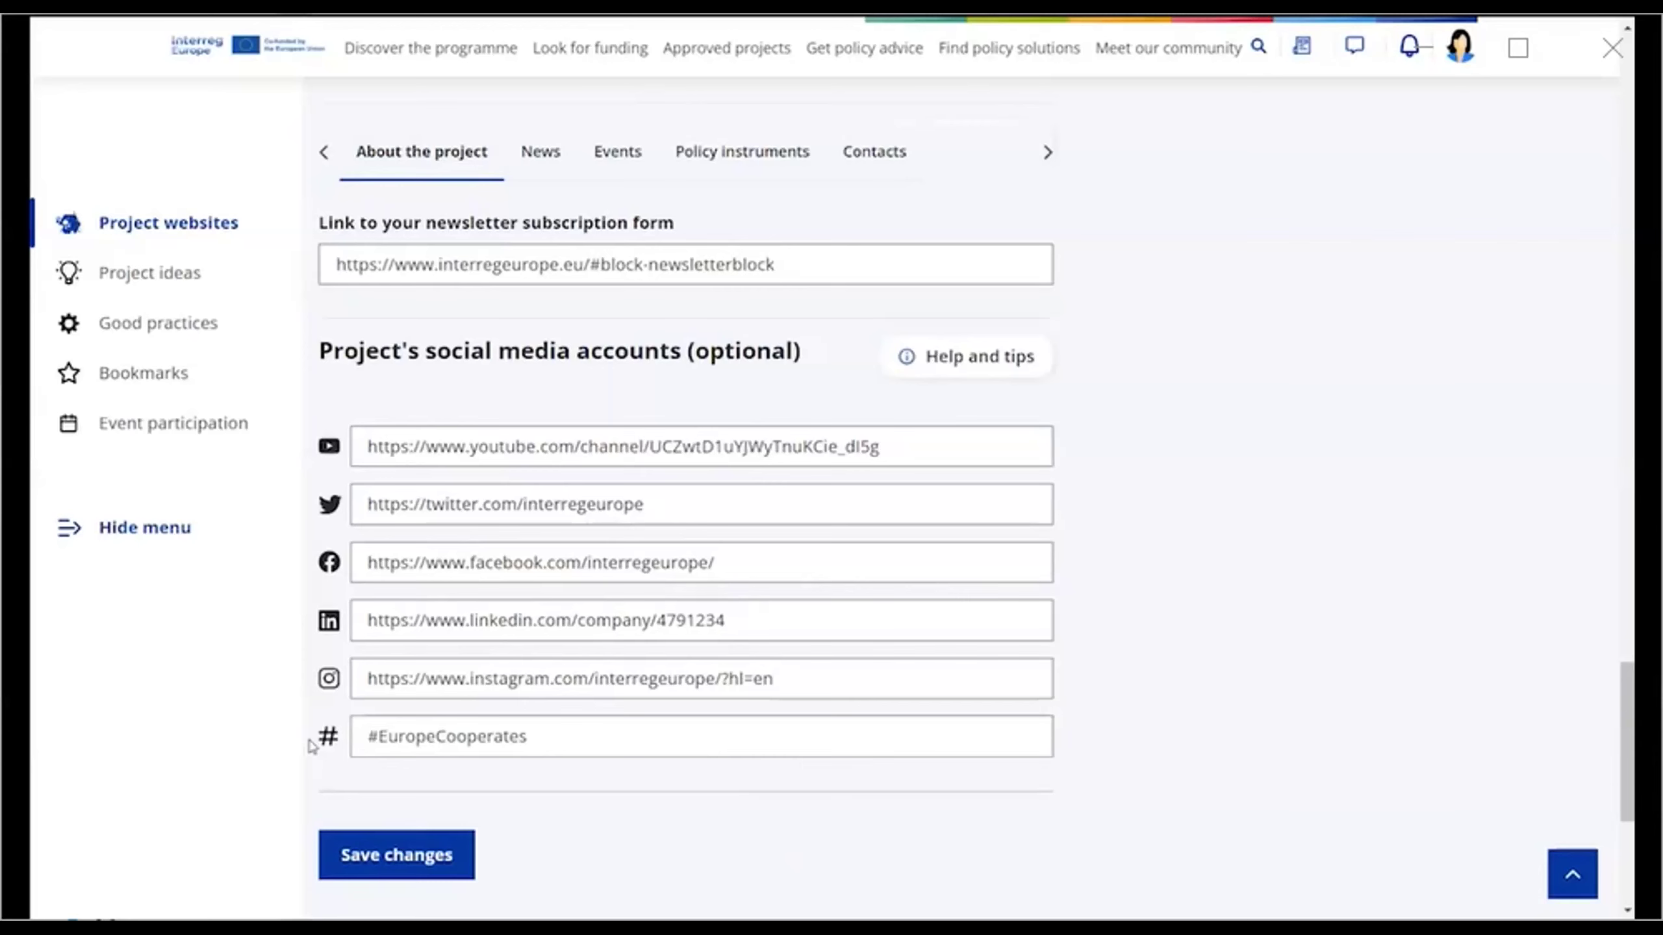
pyautogui.scroll(-2, 312, 746)
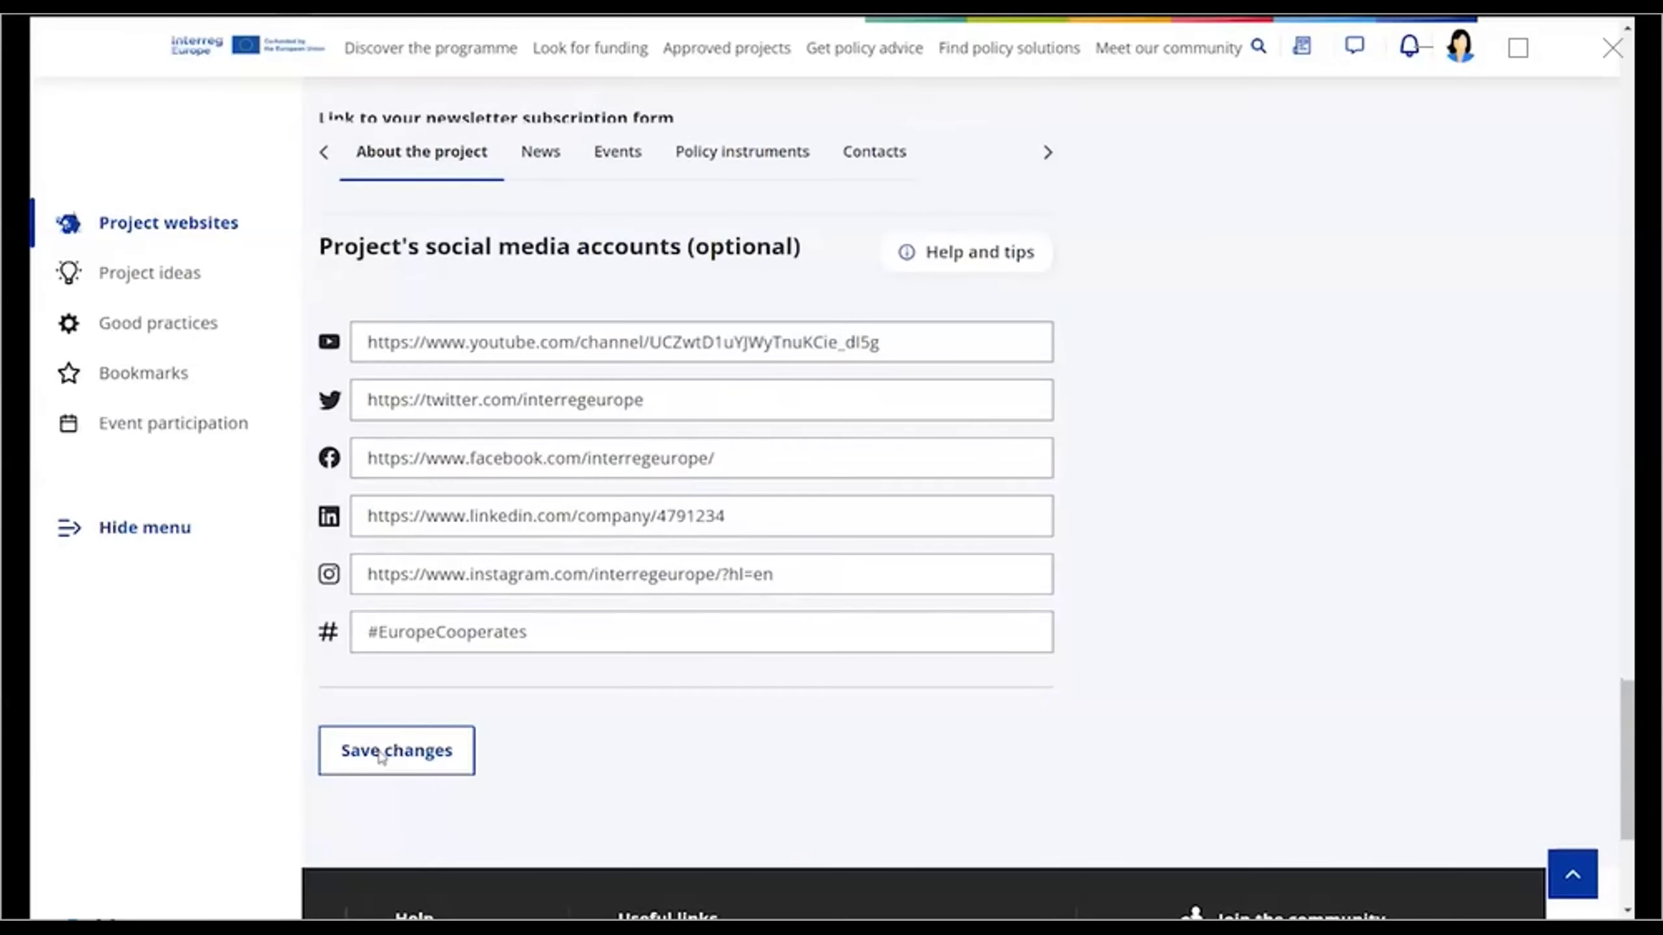
pyautogui.click(382, 753)
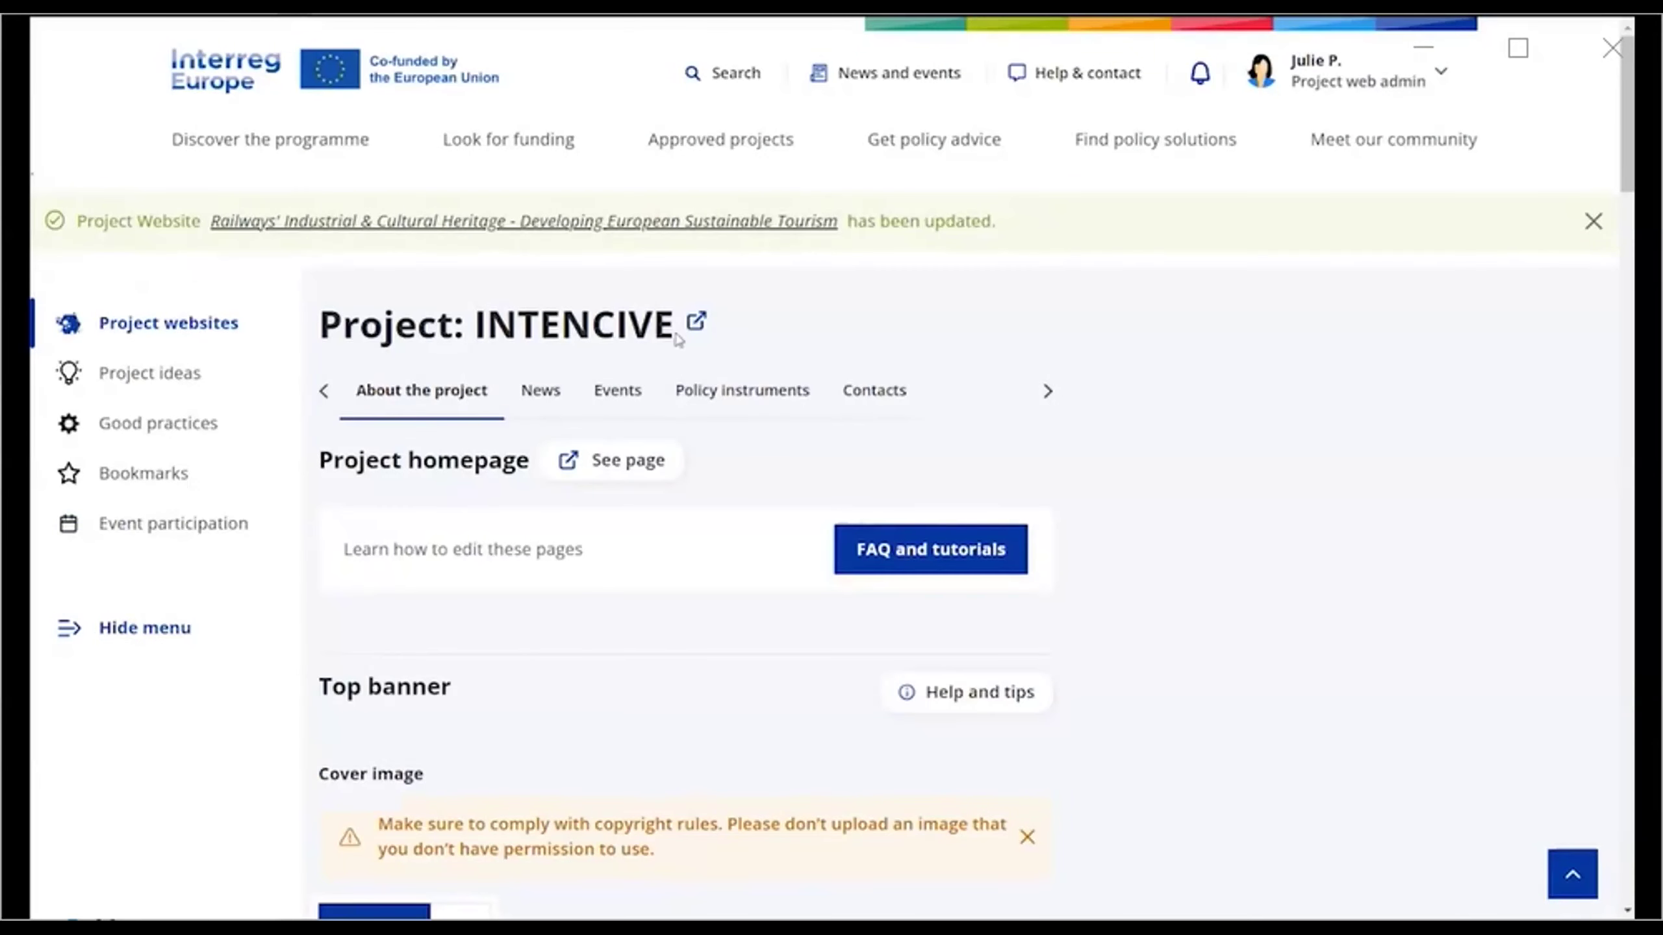
# Open the published INTENCIVE homepage and look through it down to the latest events, news and newsletter sections
pyautogui.click(694, 325)
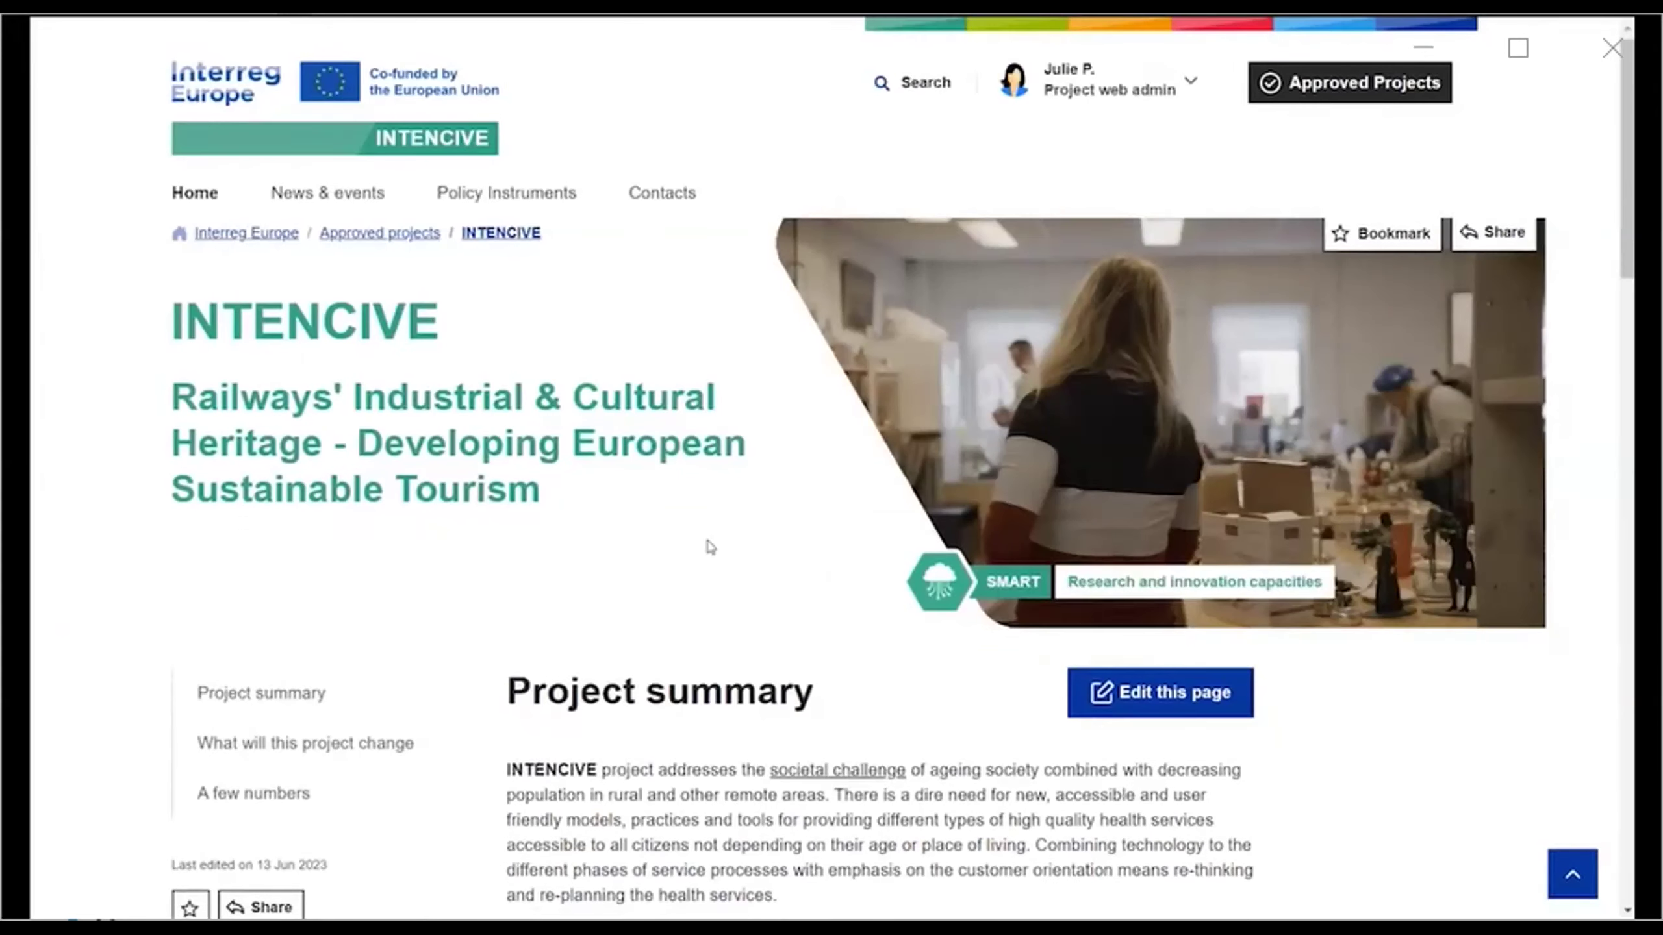
pyautogui.scroll(-10, 709, 544)
pyautogui.scroll(-15, 709, 544)
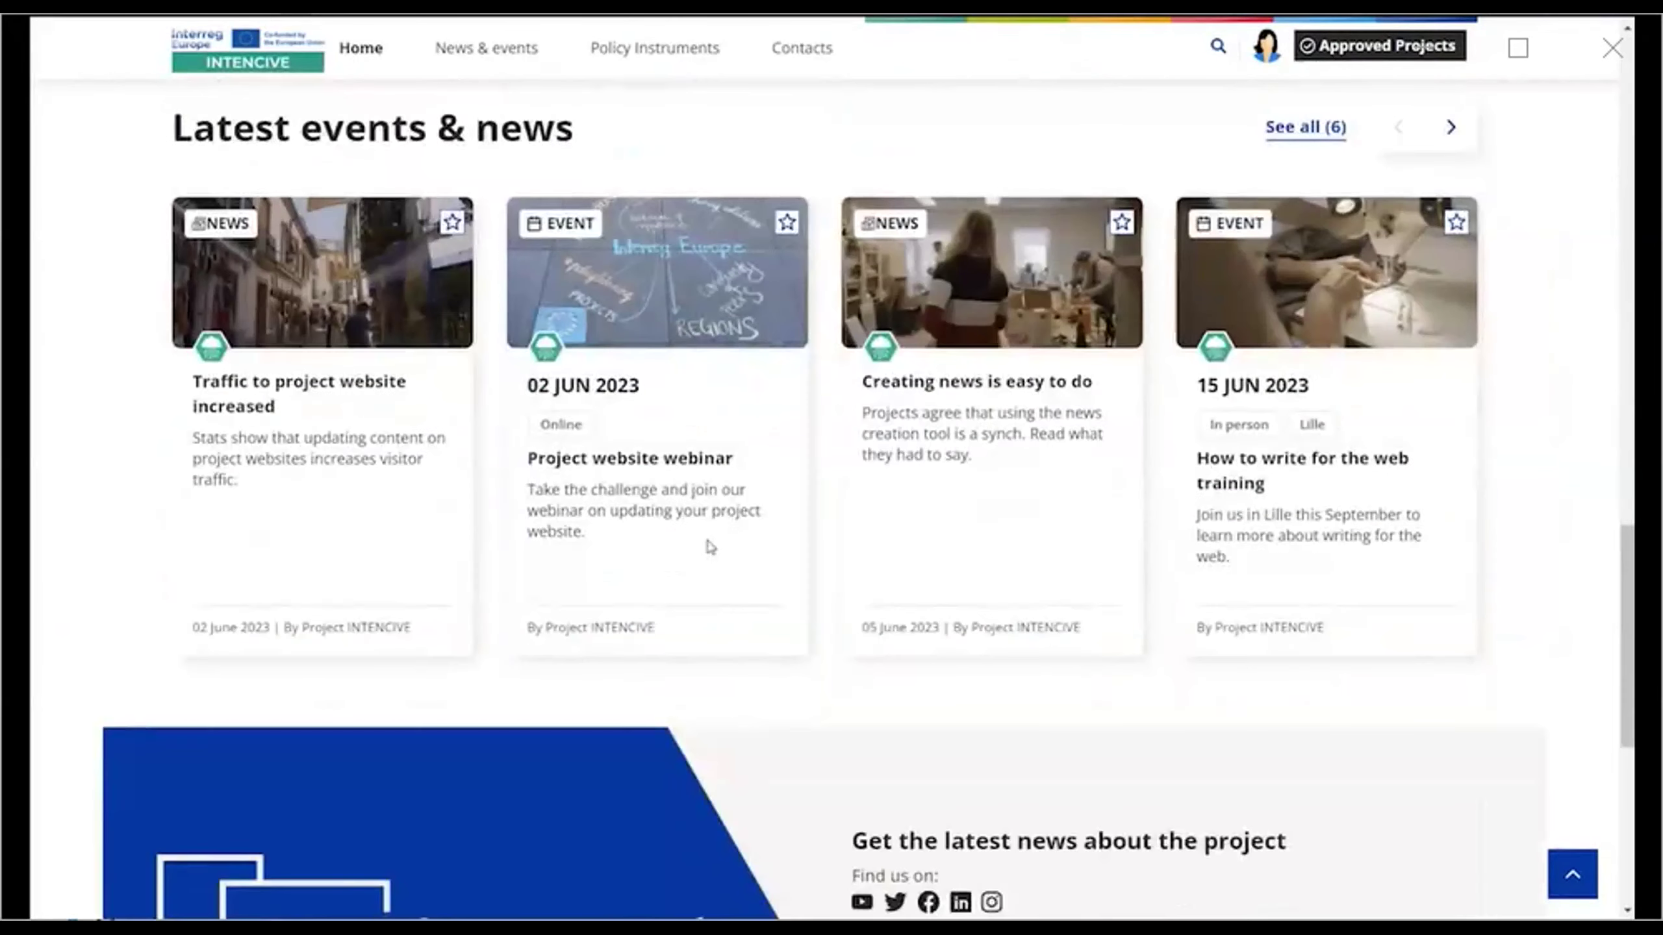